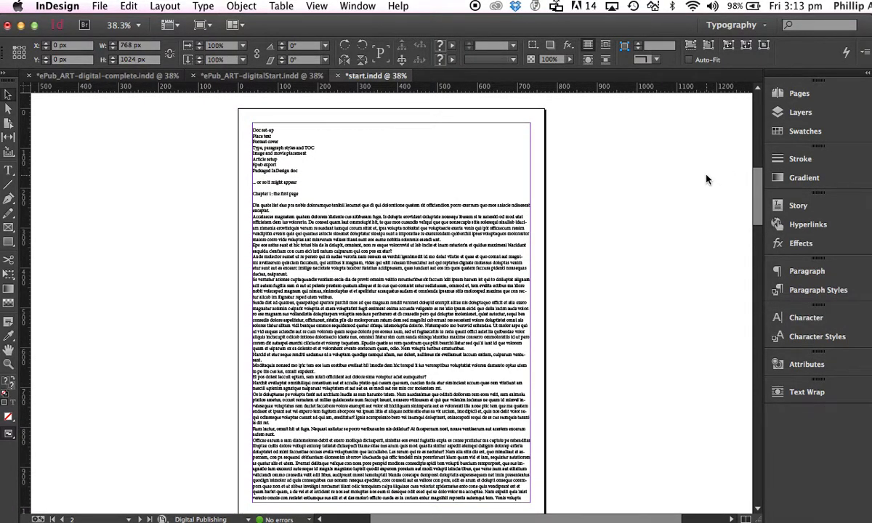
Step: Delete the outline list from "Doc set-up" through "Packaged InDesign doc" at the start of the page text
key(super+equal)
key(super+equal)
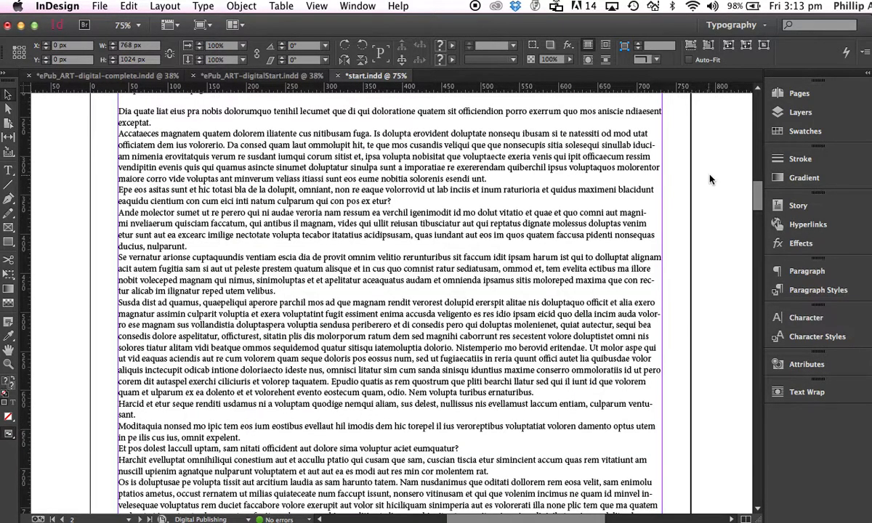
drag(756, 197, 752, 177)
double_click(155, 210)
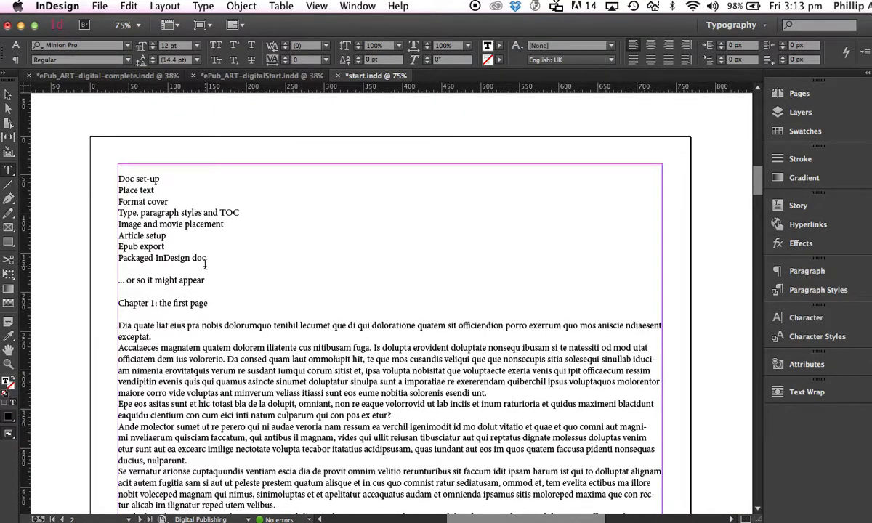
drag(120, 170, 130, 264)
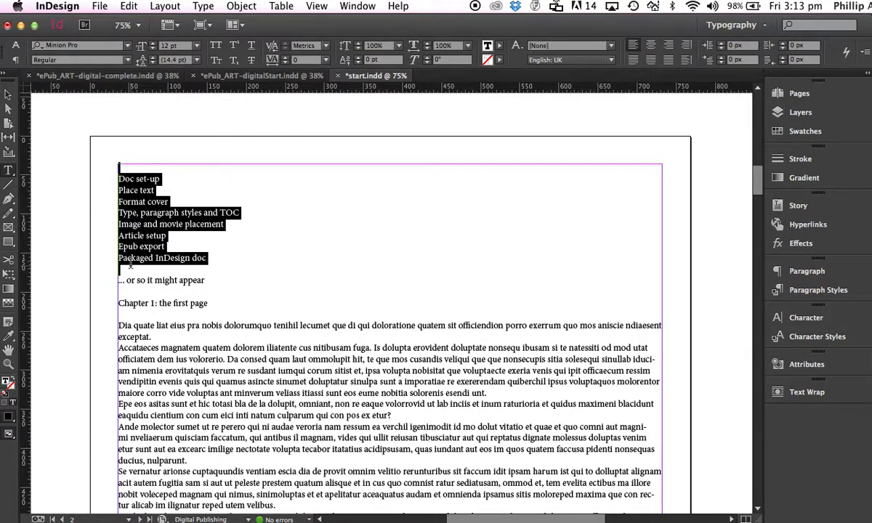
key(BackSpace)
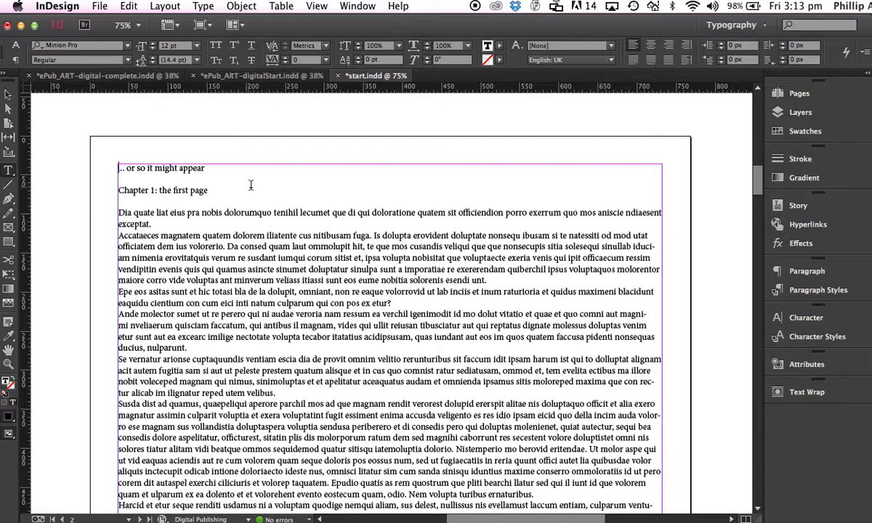
Step: Format the title line "... or so it might appear" in Rockwell Extra Bold at 18 pt
click(8, 94)
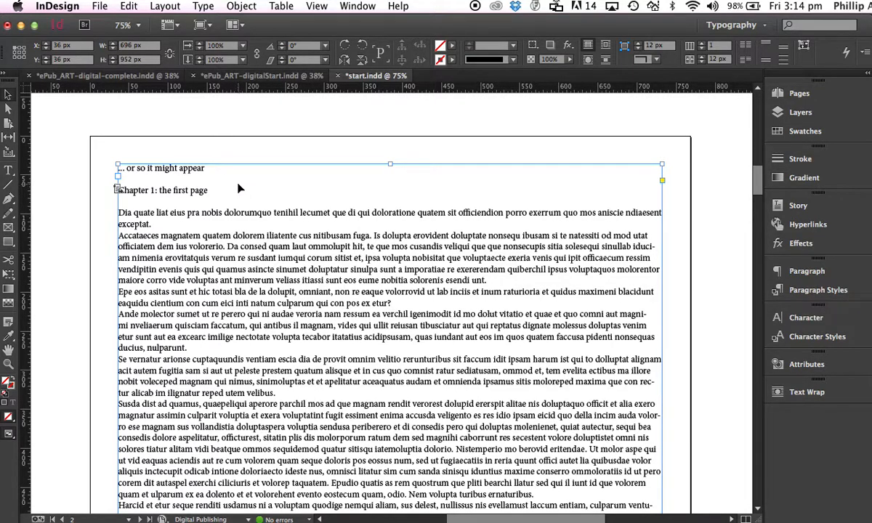
double_click(167, 173)
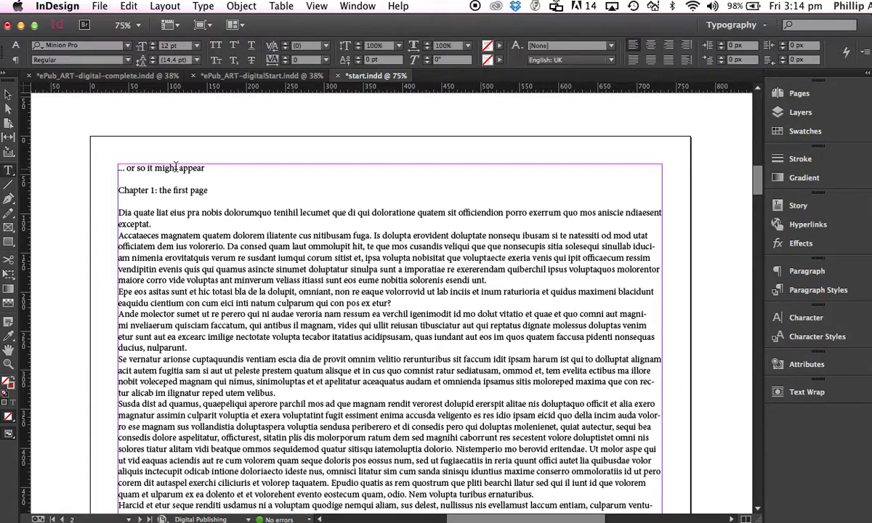
drag(205, 169, 111, 168)
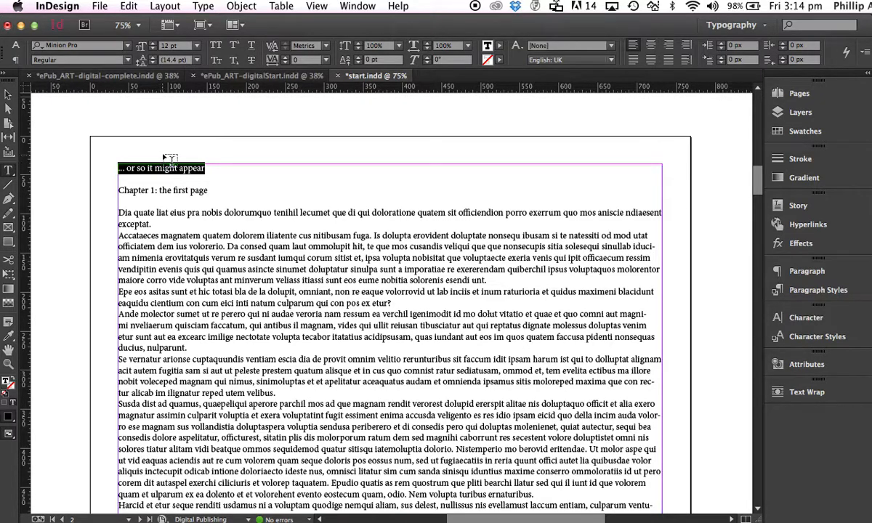
click(129, 48)
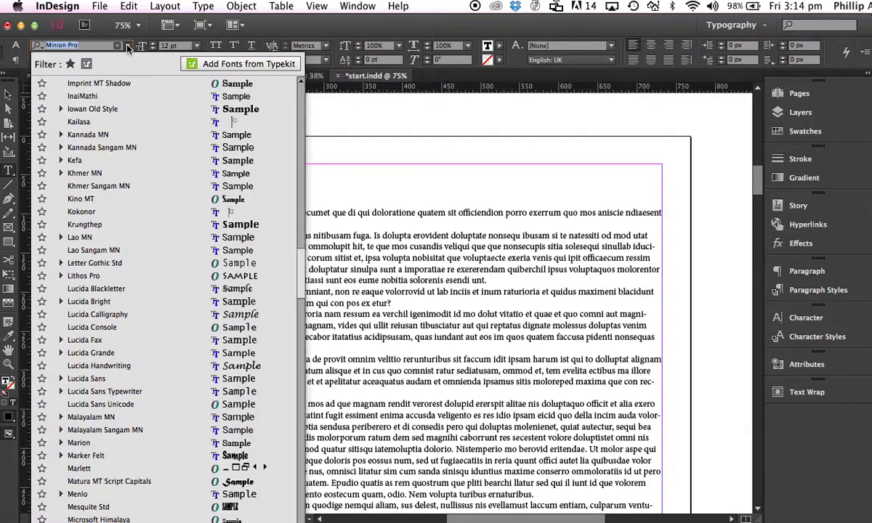
click(82, 46)
drag(82, 46, 43, 45)
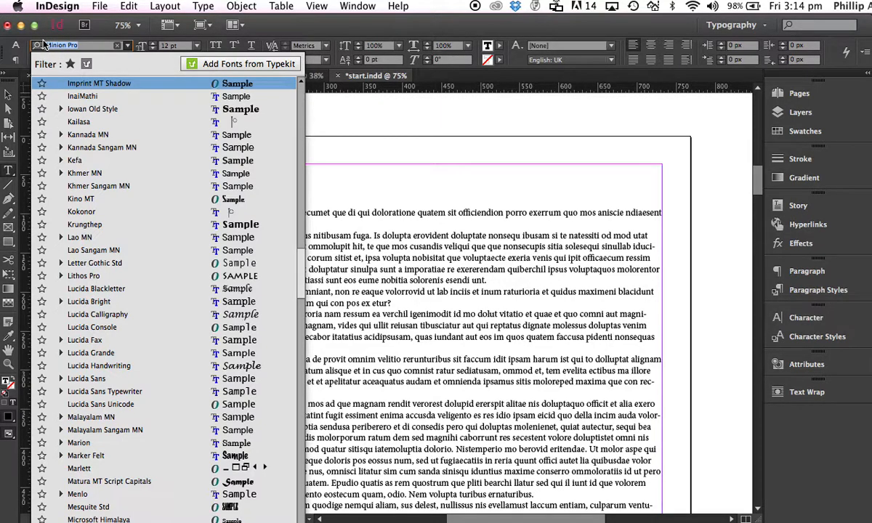
text(roc)
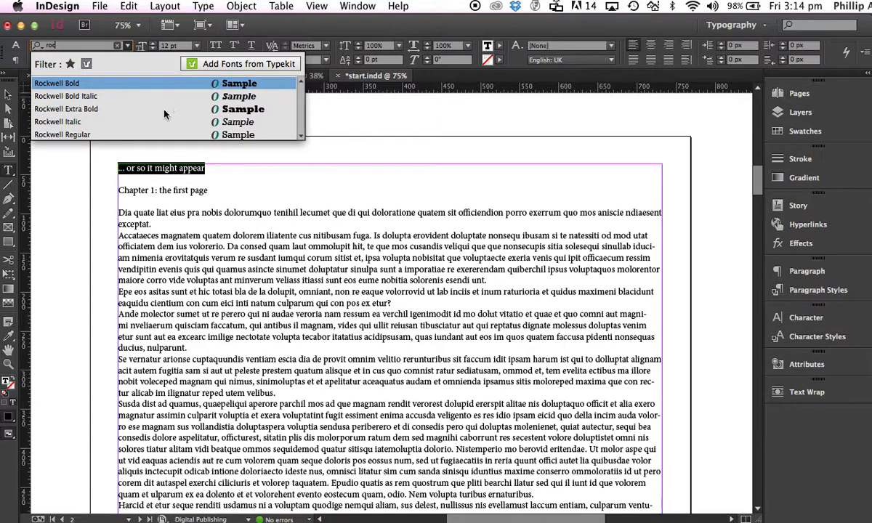
click(90, 109)
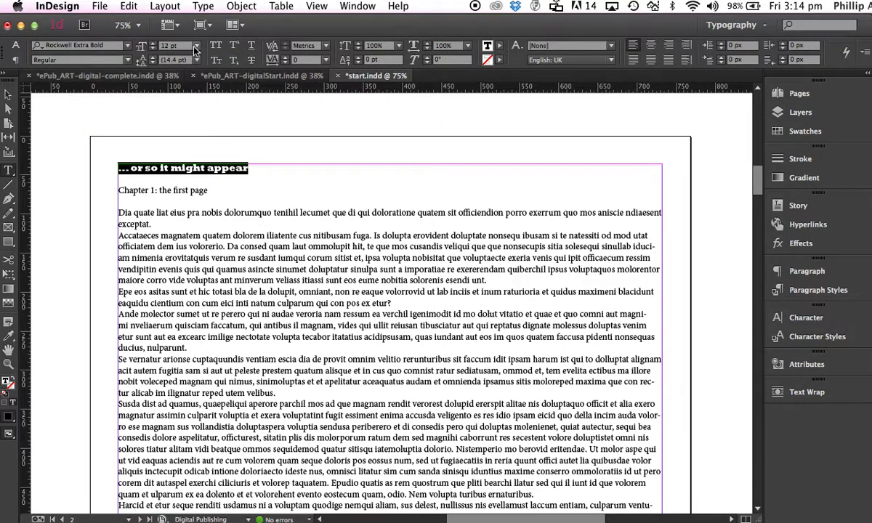
drag(197, 49, 185, 175)
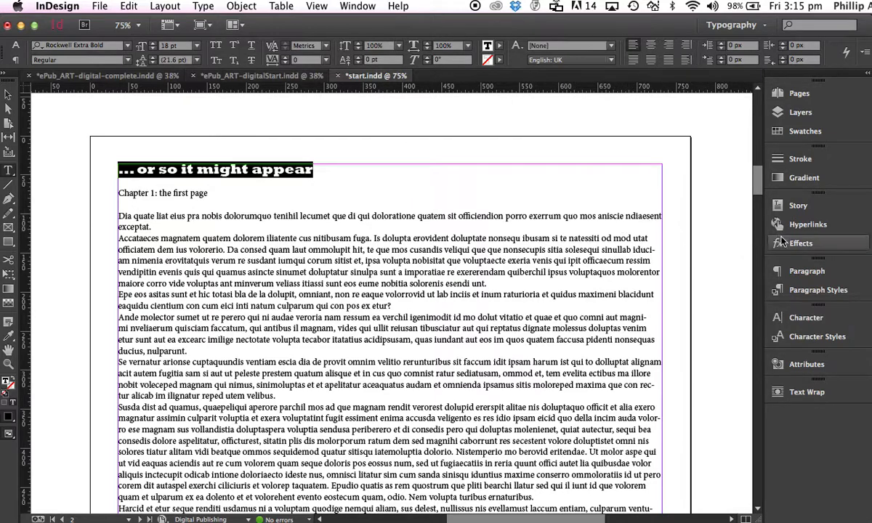
Step: Choose Typography as the workspace
click(753, 26)
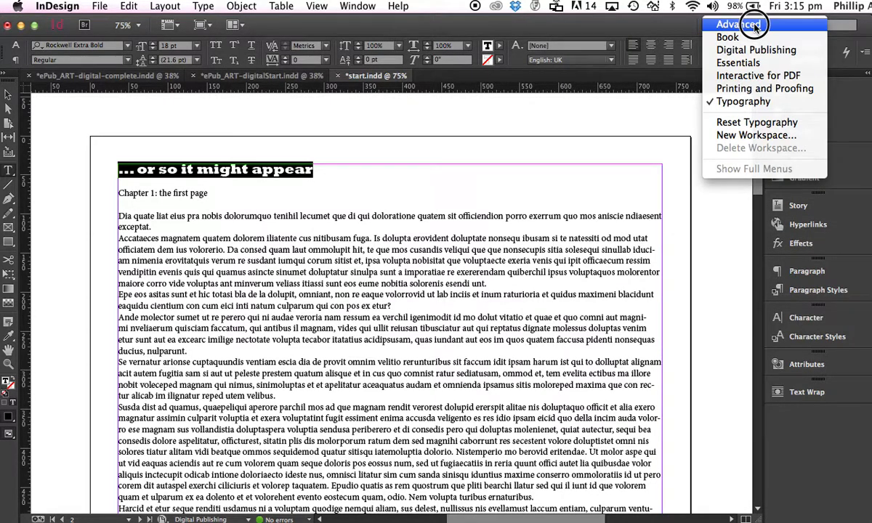
click(720, 102)
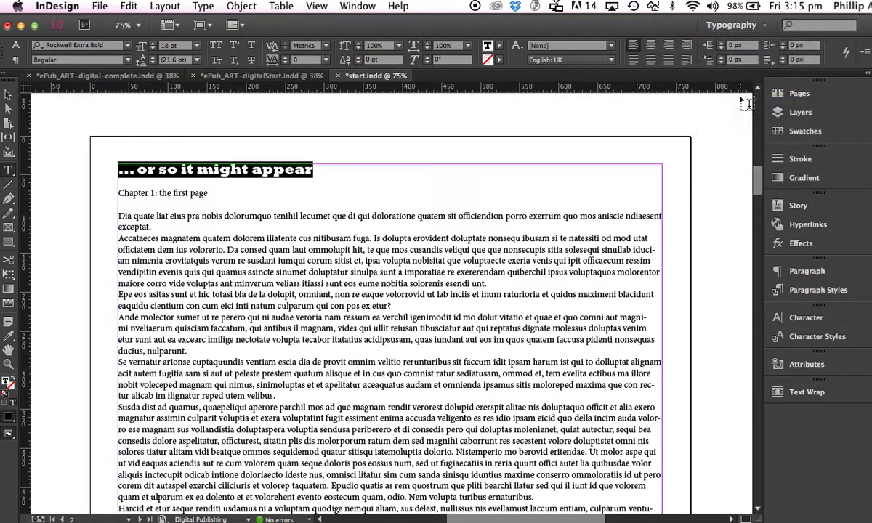
click(761, 26)
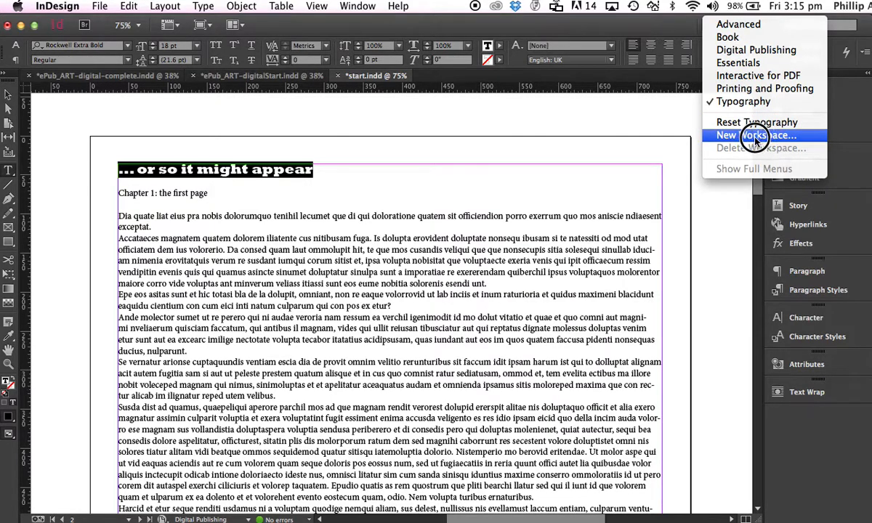
click(727, 102)
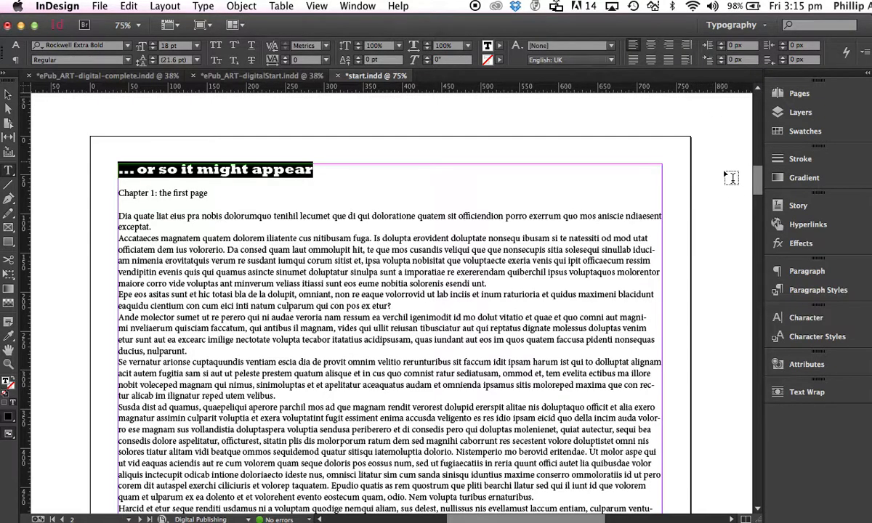
Step: Create a paragraph style named header from the title line's formatting and apply it to the selection
click(800, 290)
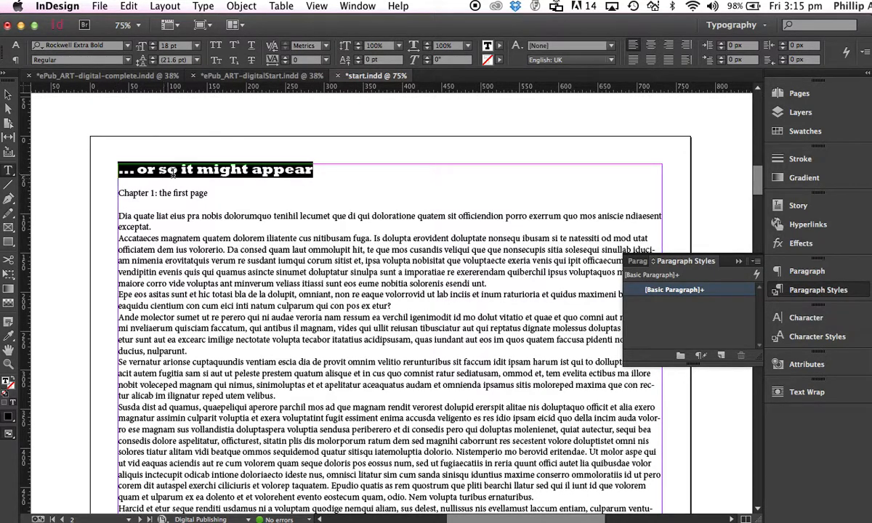
click(721, 357)
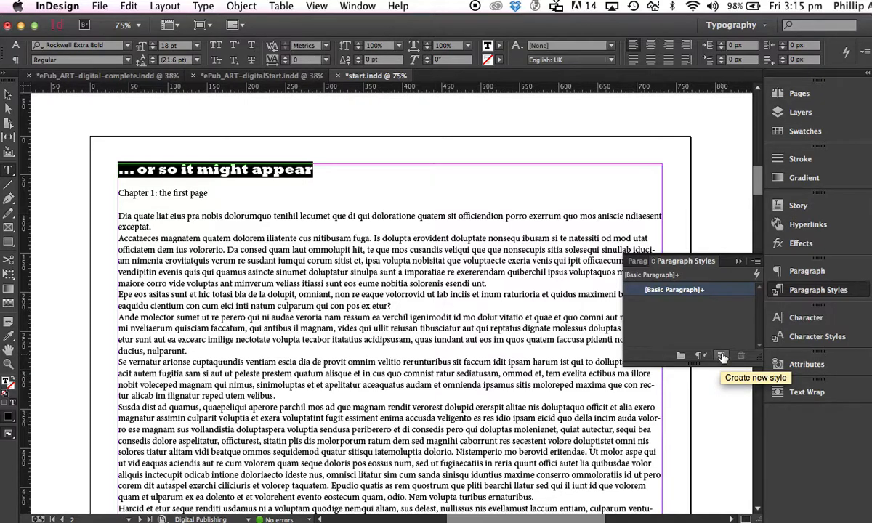
alt+click(722, 358)
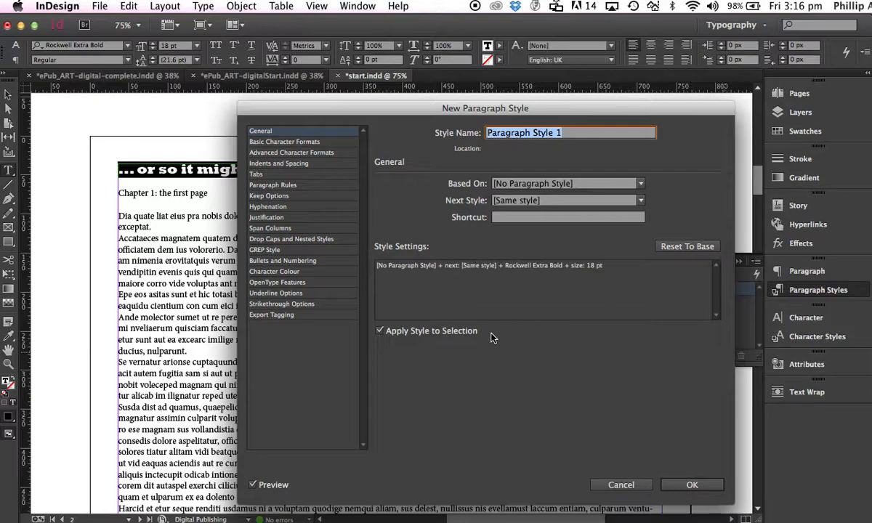
click(252, 485)
click(381, 332)
click(381, 332)
text(header)
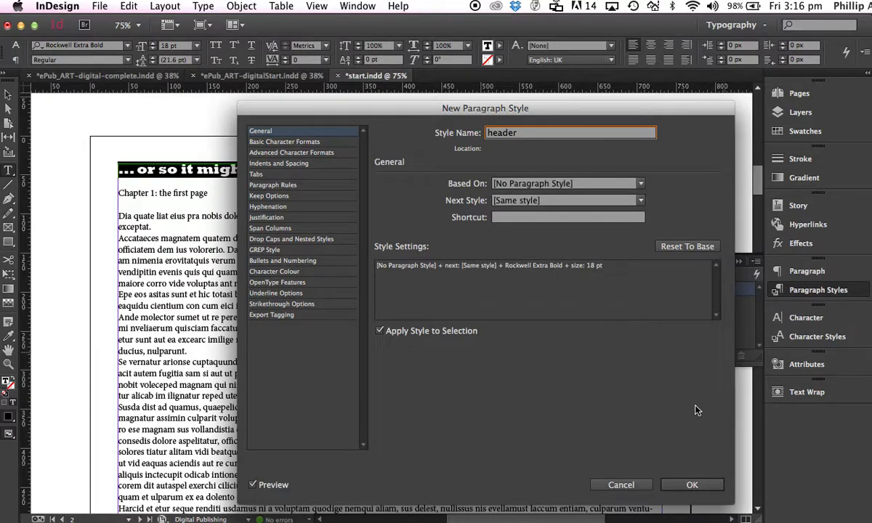
click(692, 483)
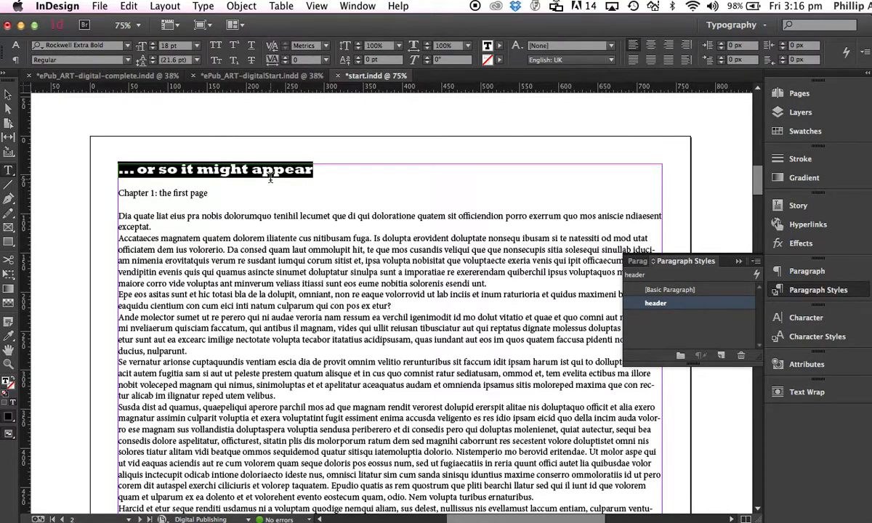
Step: Set the font of the line "Chapter 1: the first page" to Myriad Pro Regular
click(493, 214)
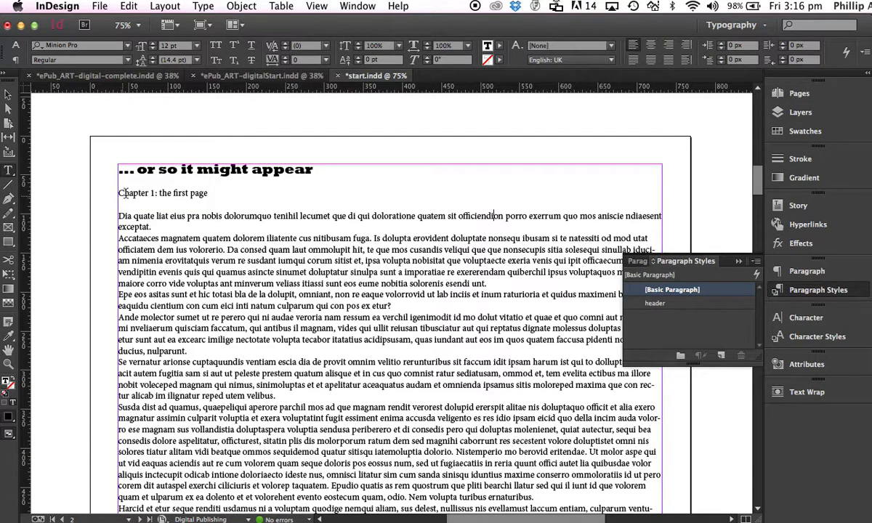
drag(208, 193, 104, 187)
click(203, 187)
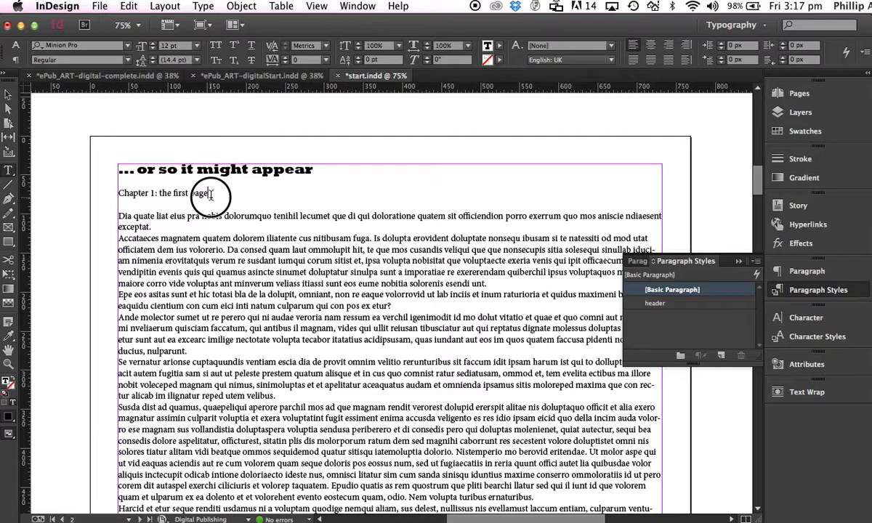
click(150, 184)
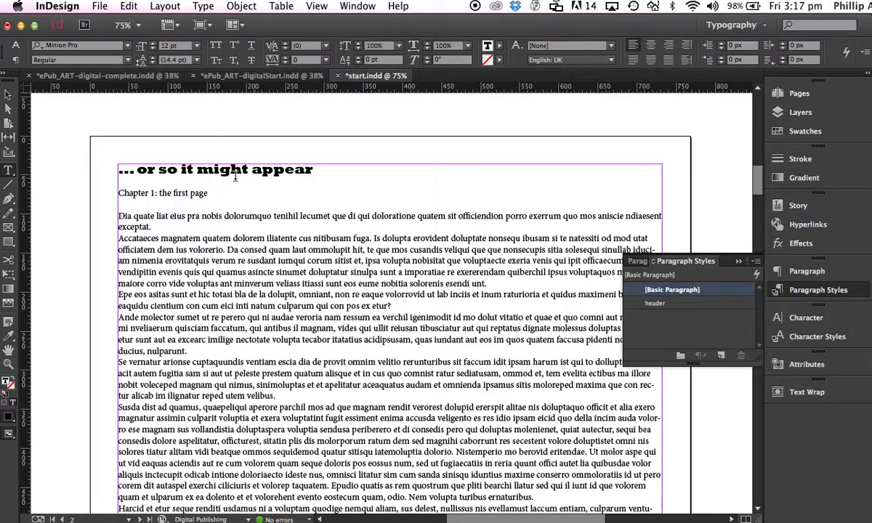
click(161, 193)
drag(210, 194, 104, 187)
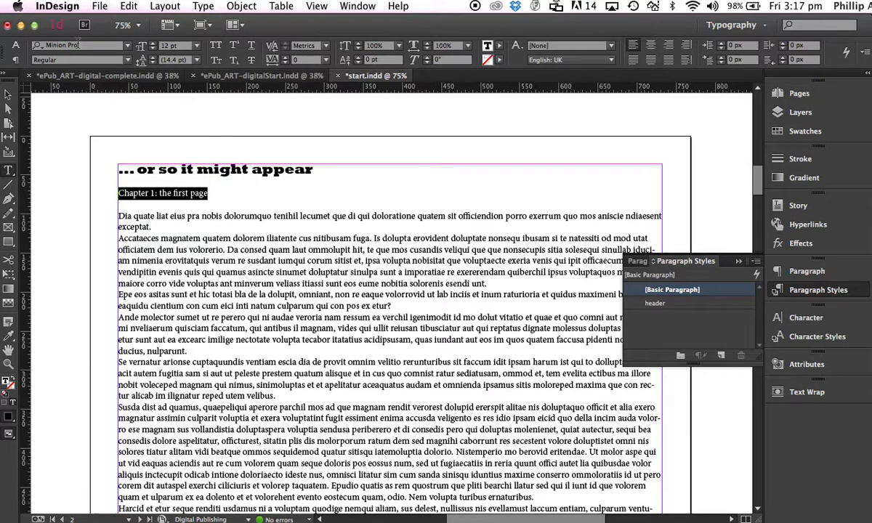
click(30, 45)
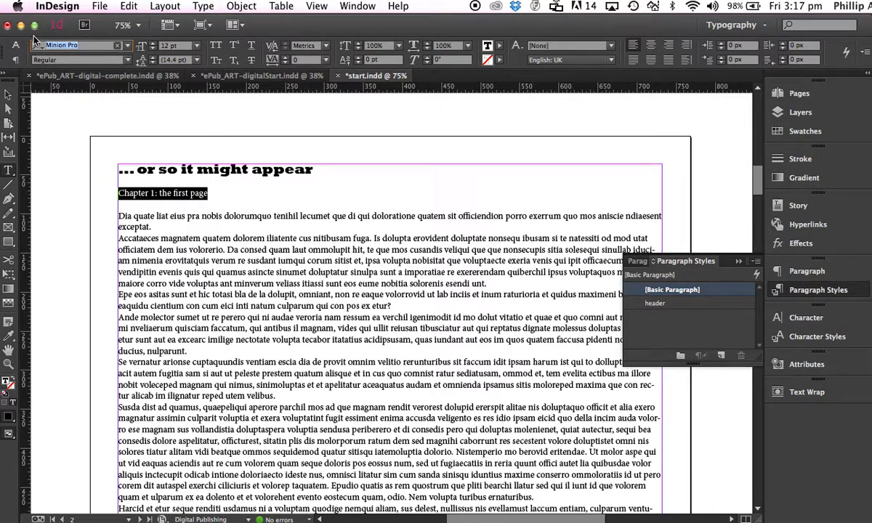
text(my)
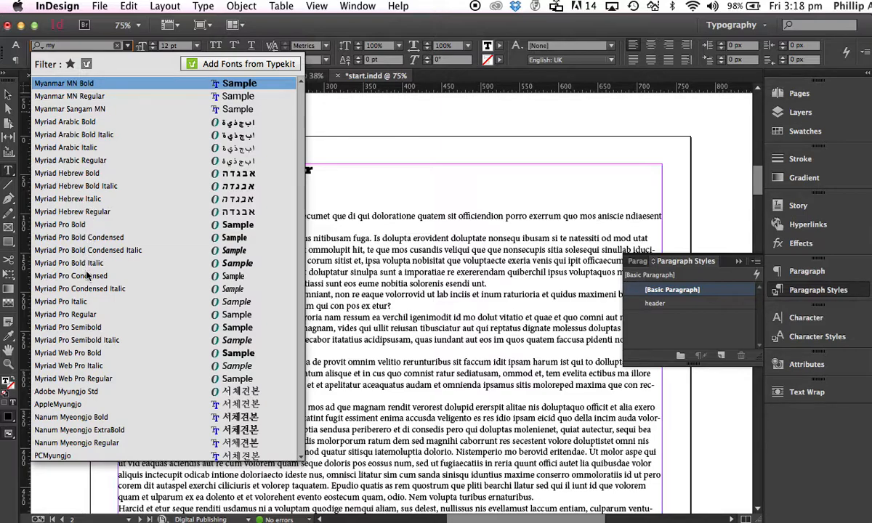
click(84, 316)
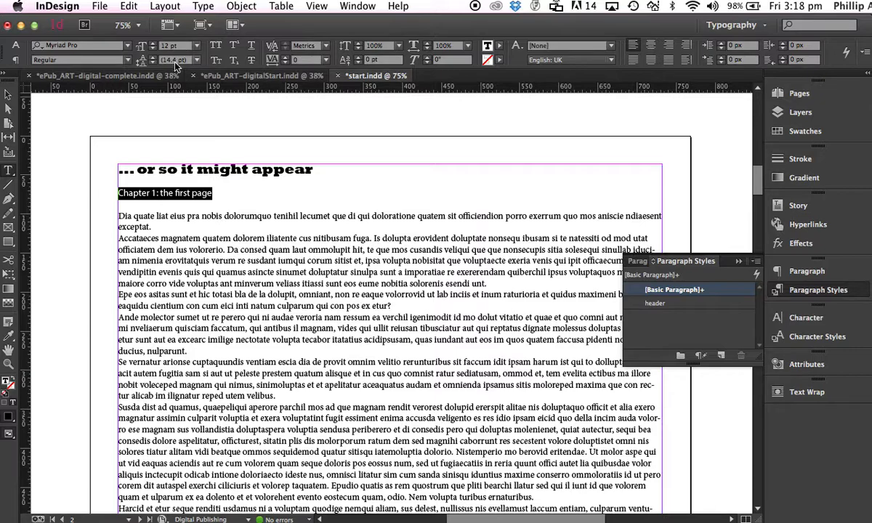
Step: Select all text from "Chapter 1: the first page" through "The End" and set its font to Myriad Pro Regular
click(227, 191)
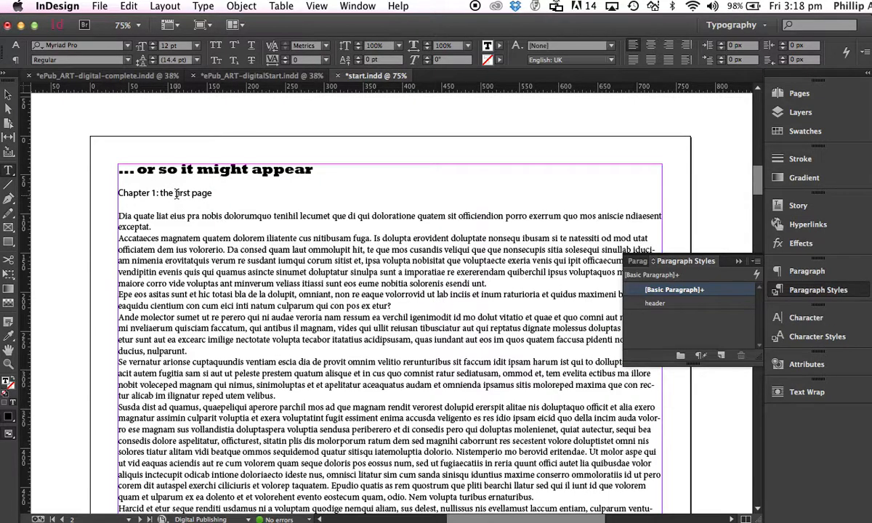
click(120, 194)
drag(119, 195, 218, 306)
click(196, 312)
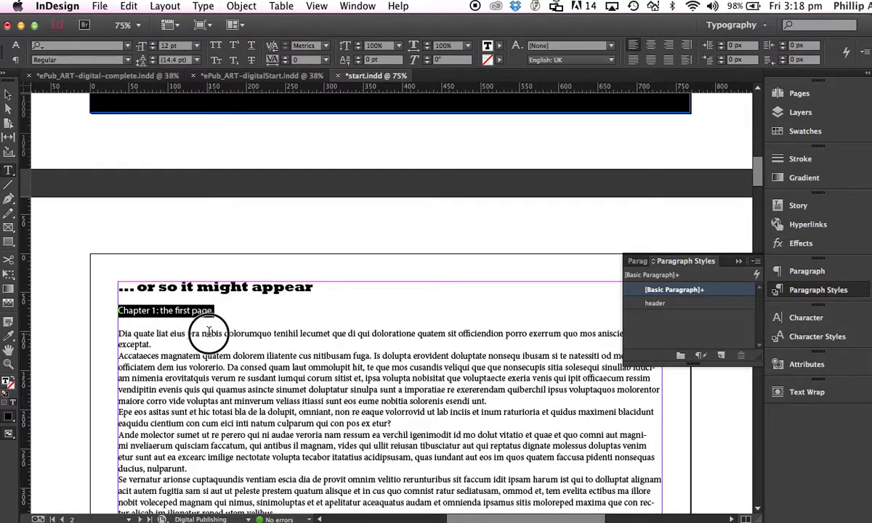
click(120, 311)
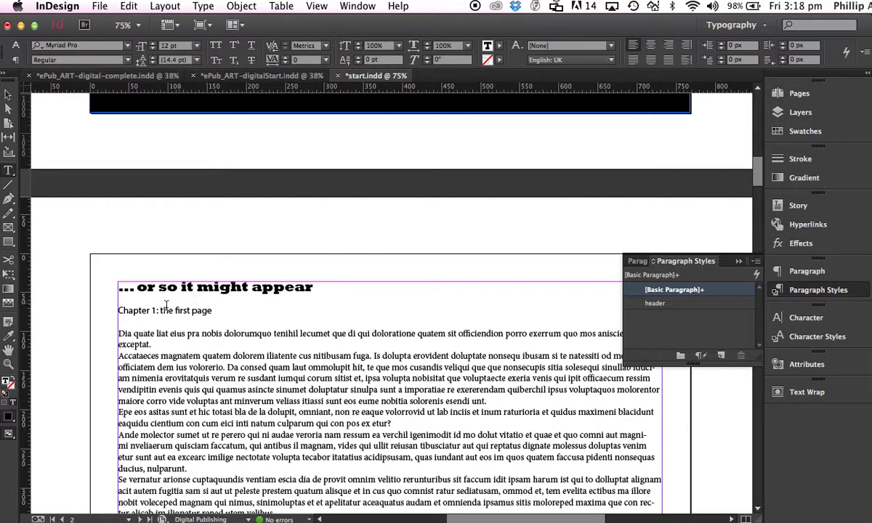
triple_click(120, 311)
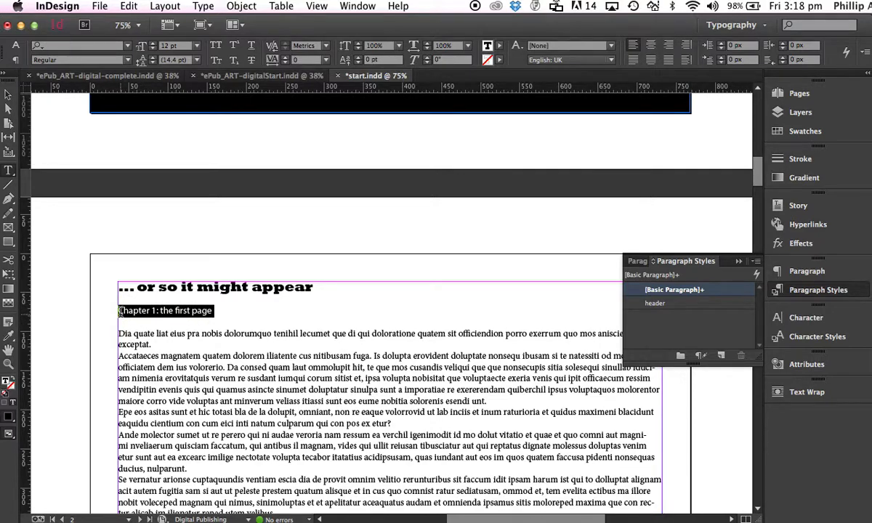
triple_click(121, 311)
drag(756, 168, 753, 464)
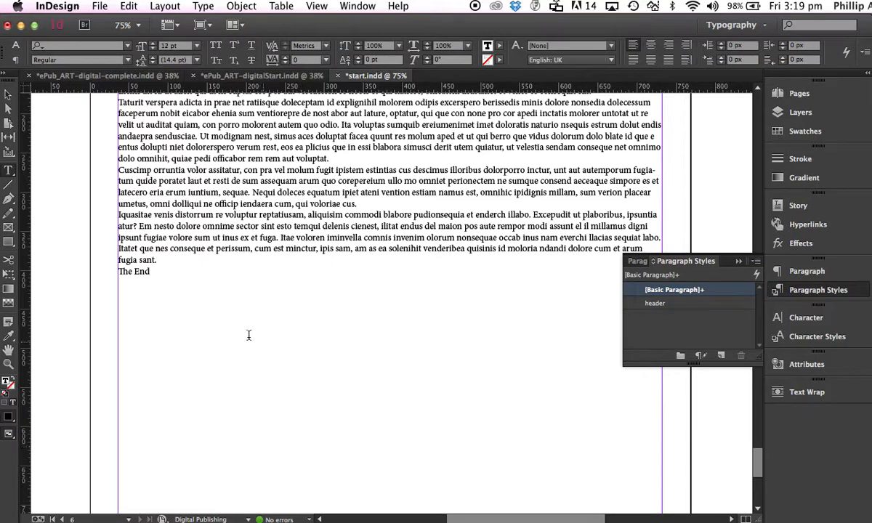
click(155, 277)
key(ctrl+a)
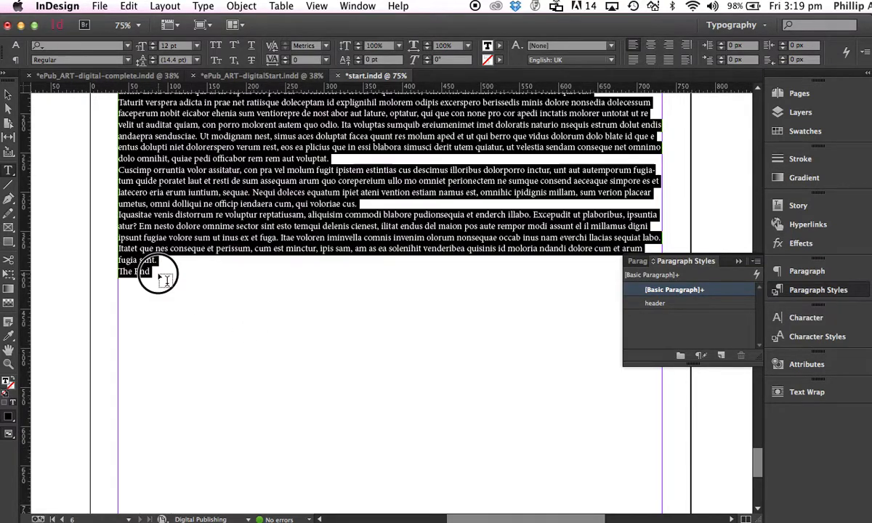
click(52, 44)
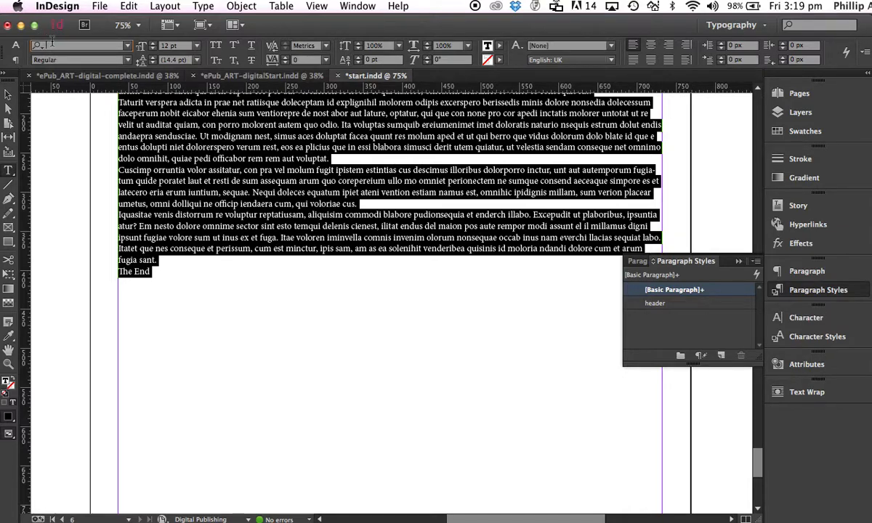
text(my)
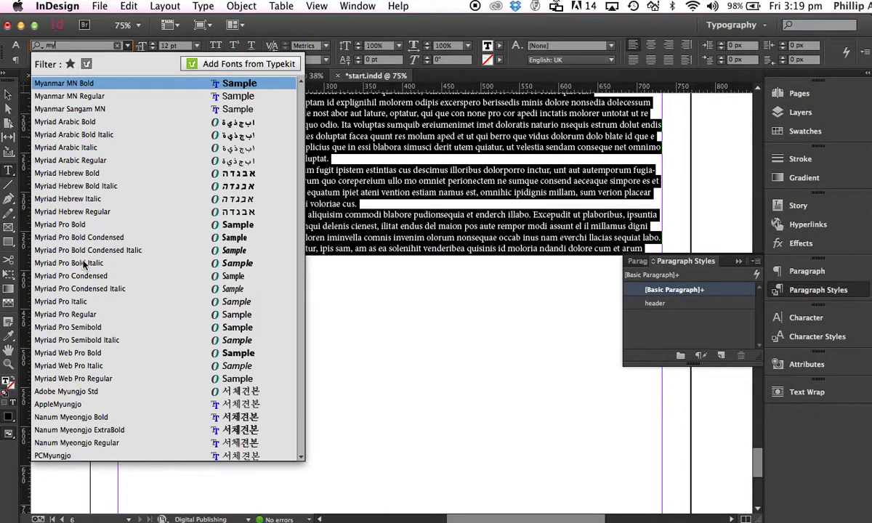
click(86, 314)
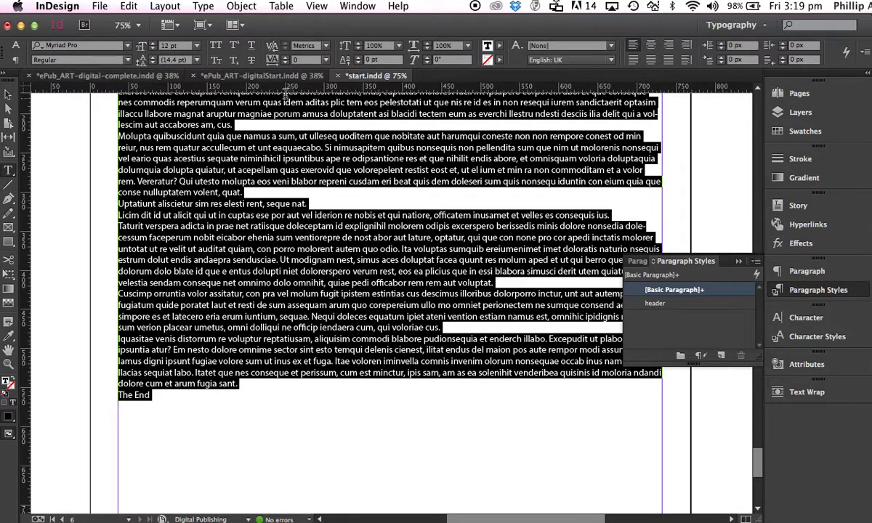
Step: Set the leading of the selected body text to 24 pt
click(173, 58)
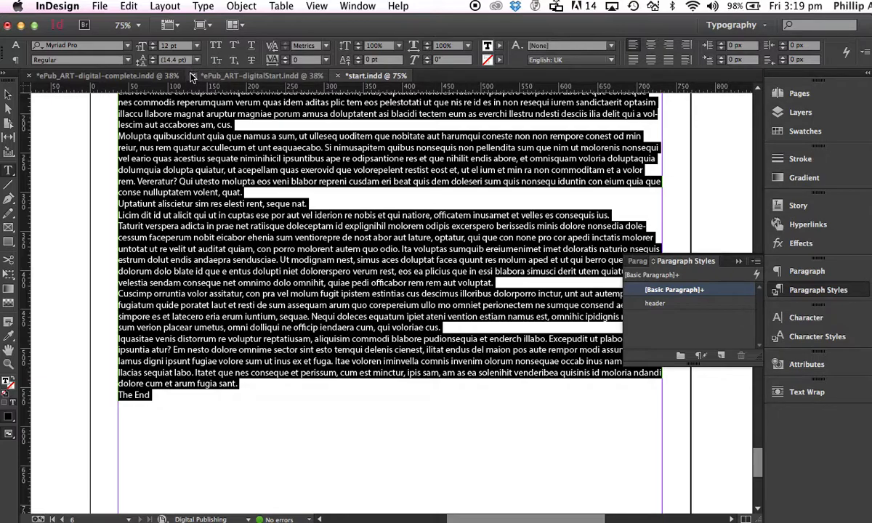
click(196, 60)
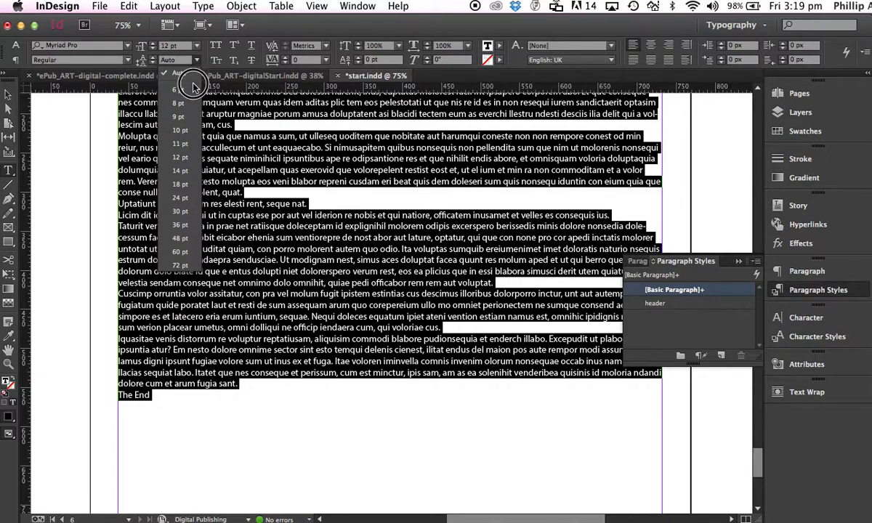
click(180, 198)
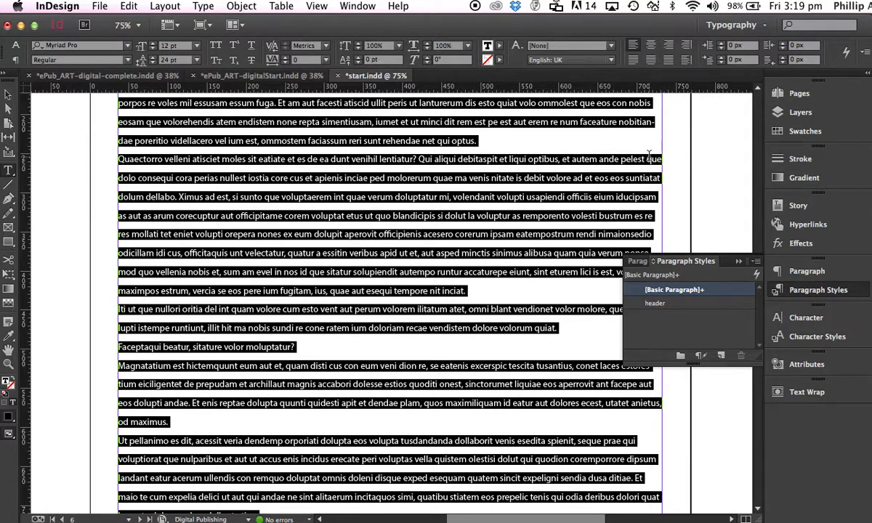
Step: Turn off hyphenation for the selected body text and return to the character formatting controls
click(16, 62)
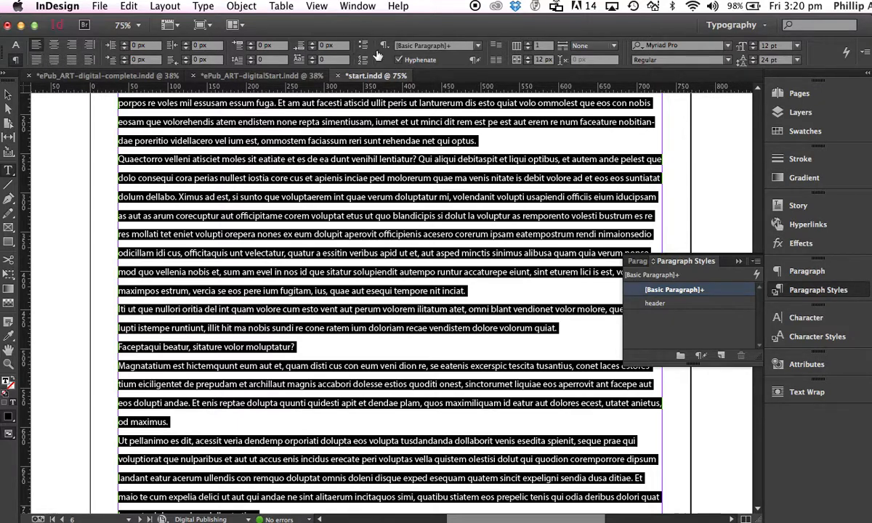
click(400, 60)
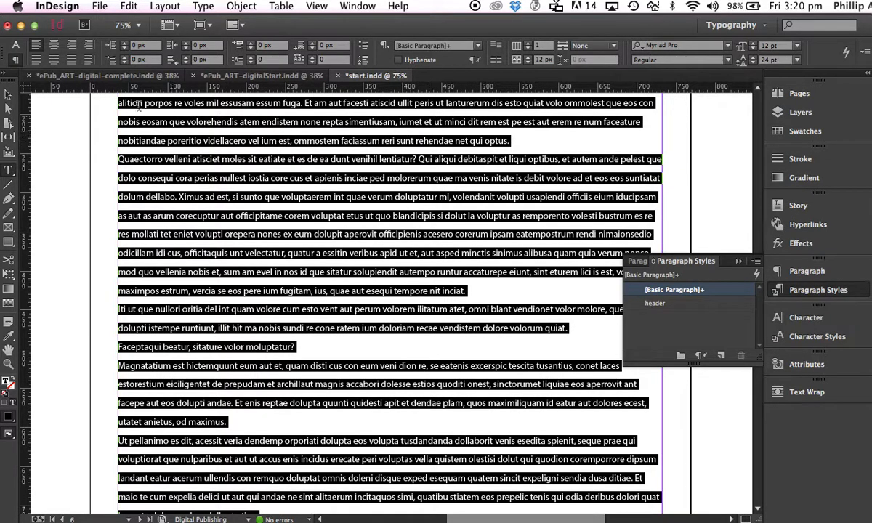
click(15, 45)
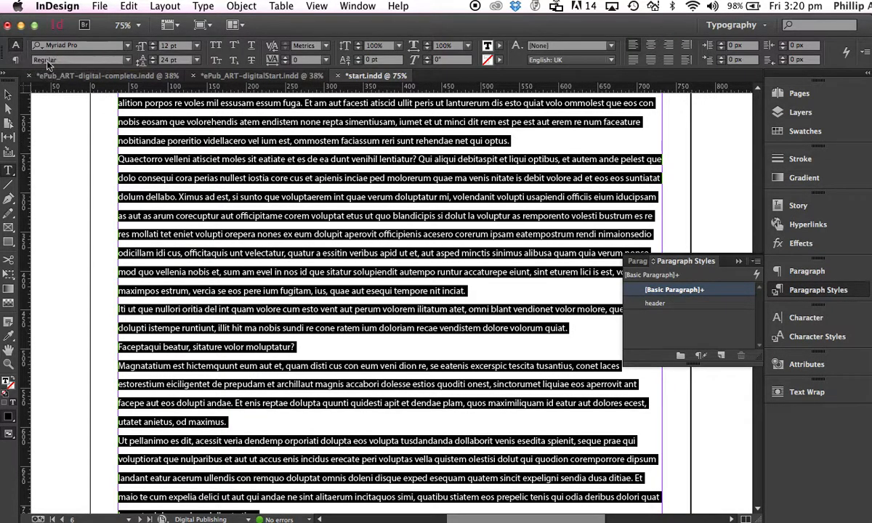
Step: Create a paragraph style named body from the selected text's formatting, apply it to the selection, and deselect the text
alt+click(721, 357)
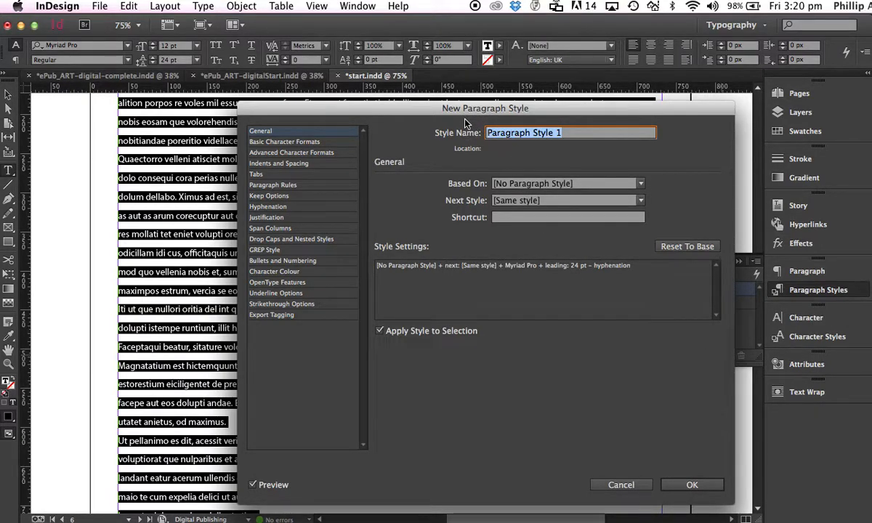
text(body)
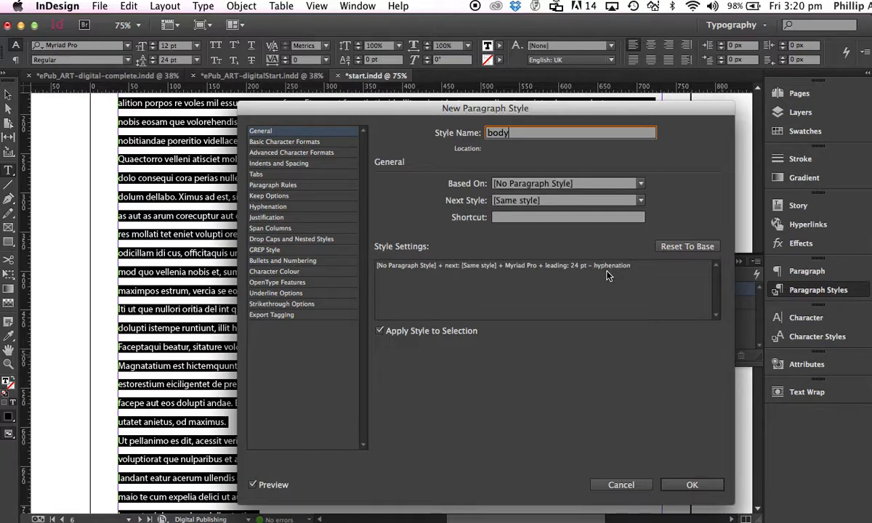
click(700, 487)
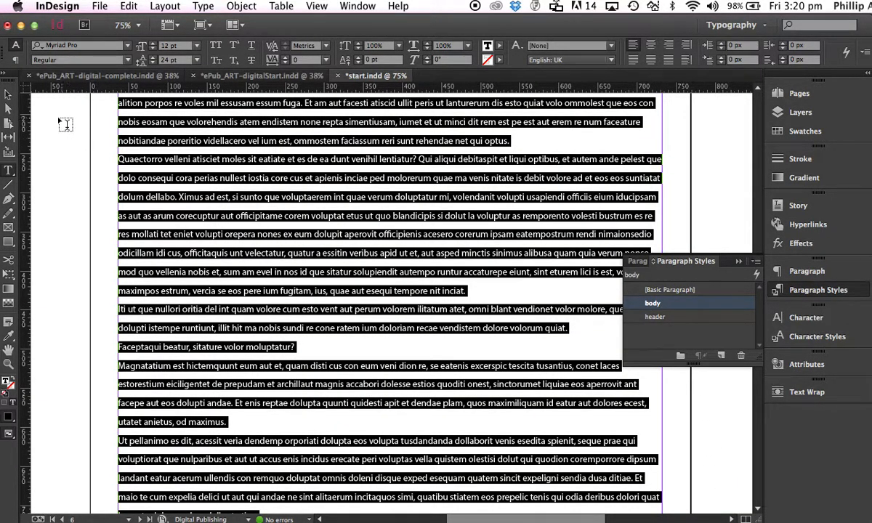
click(8, 95)
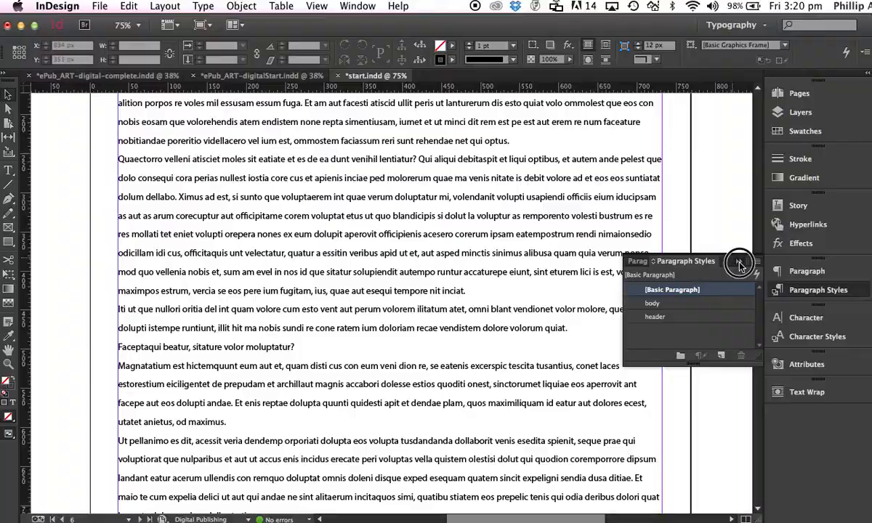
click(739, 262)
Step: Set the font of the line "Chapter 1: the first page" to Rockwell Extra Bold
drag(758, 341, 749, 144)
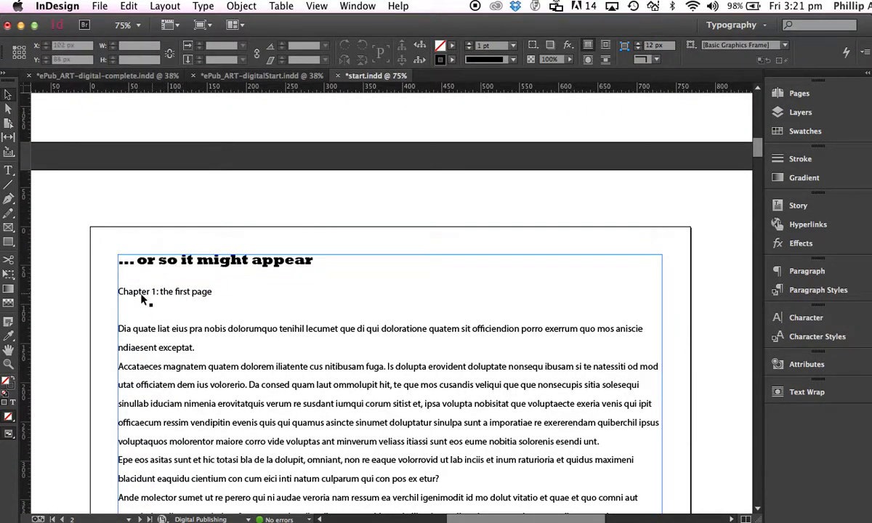
click(121, 292)
double_click(121, 290)
double_click(120, 292)
triple_click(120, 291)
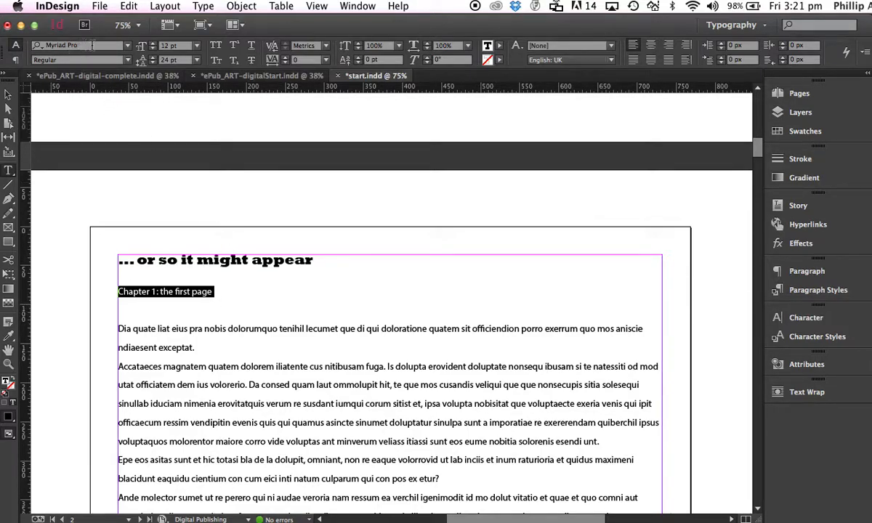
click(127, 47)
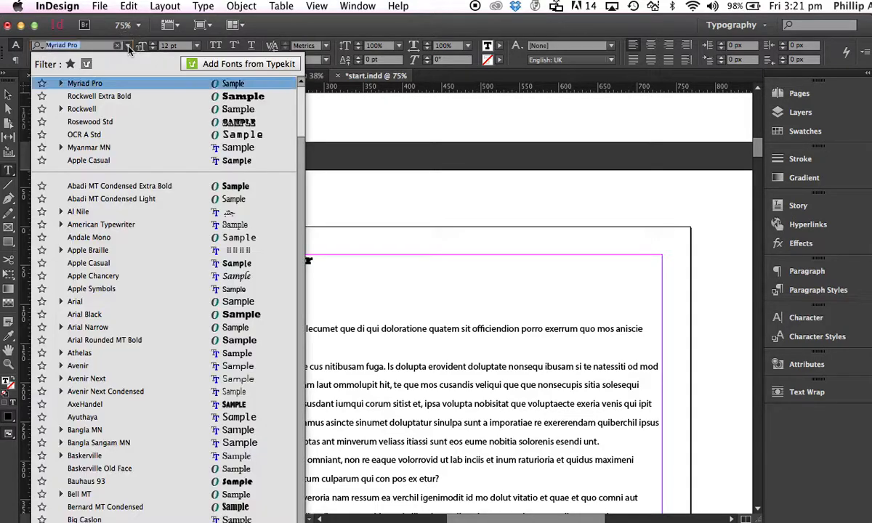
click(108, 98)
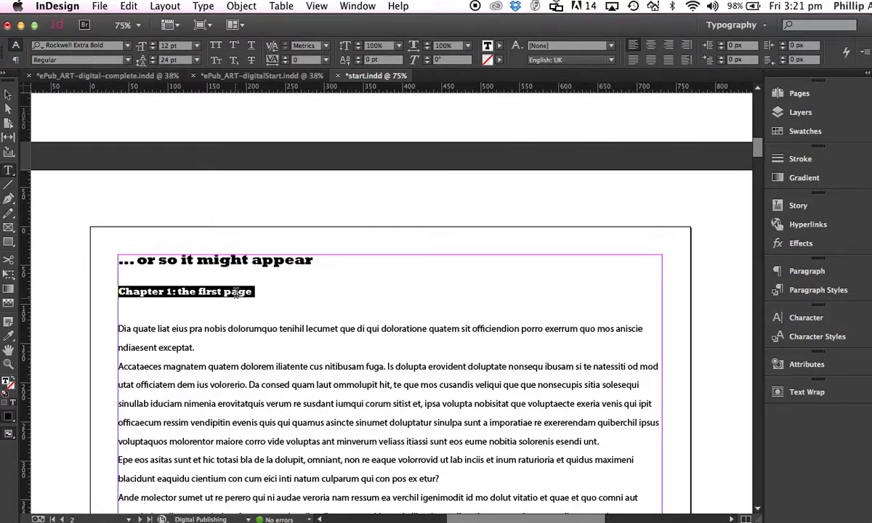
Step: Set the font size of the "Chapter 1: the first page" line to 22 pt
click(195, 45)
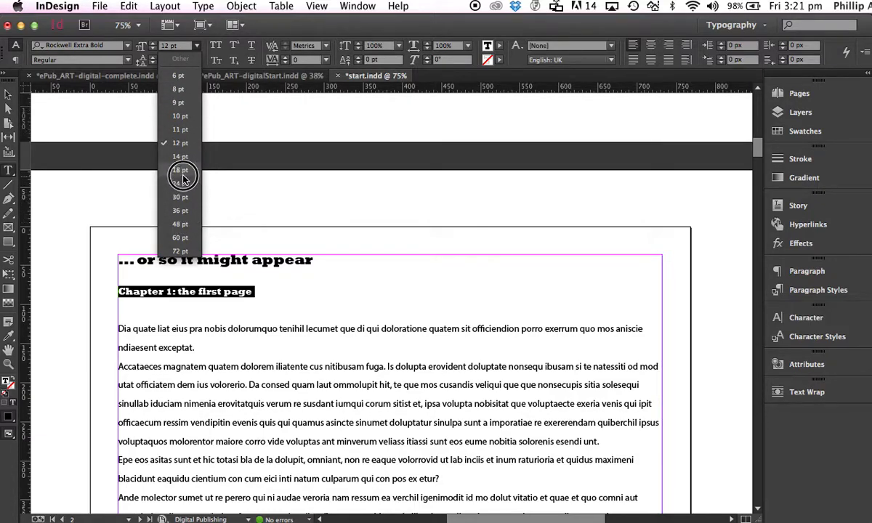
click(177, 45)
click(157, 45)
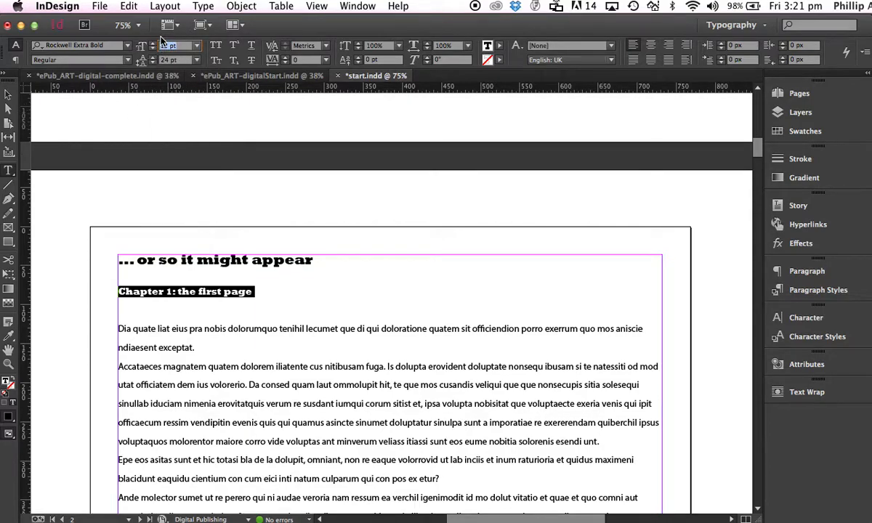
text(22)
click(170, 57)
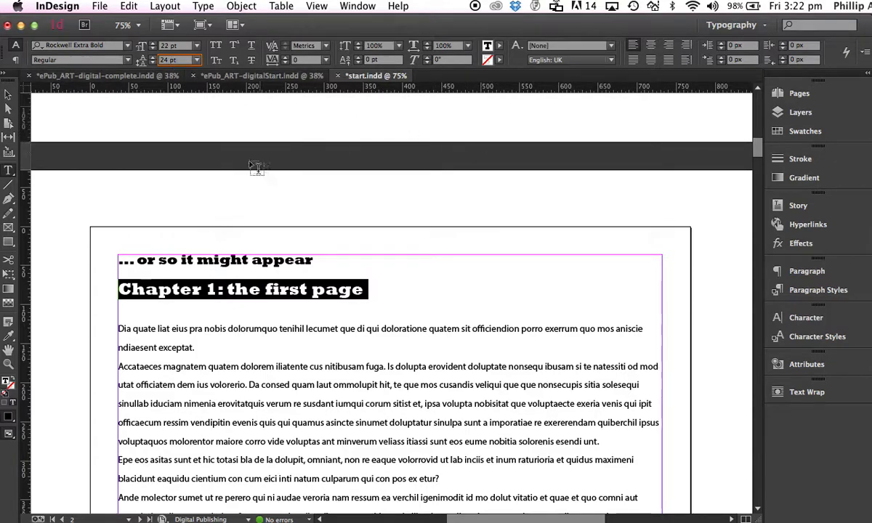
Step: Set the font size of the title line "... or so it might appear" to 22 pt
click(318, 266)
shift+click(120, 260)
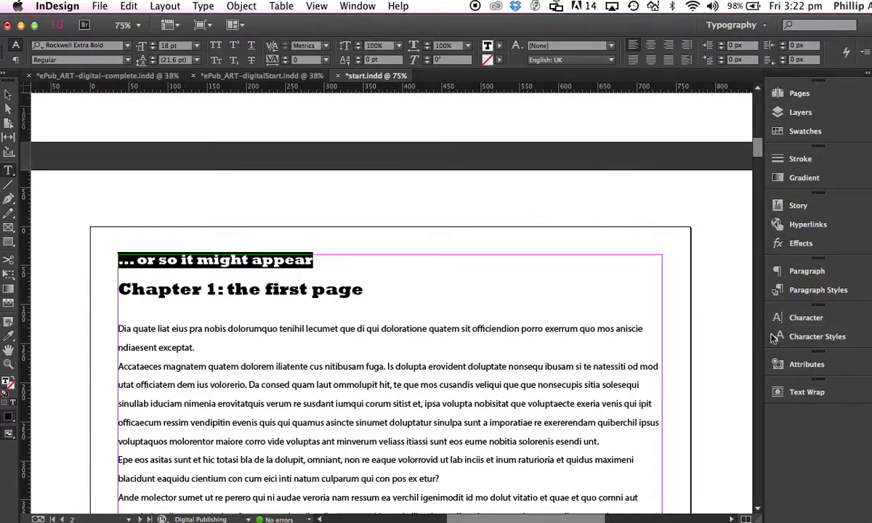
click(813, 291)
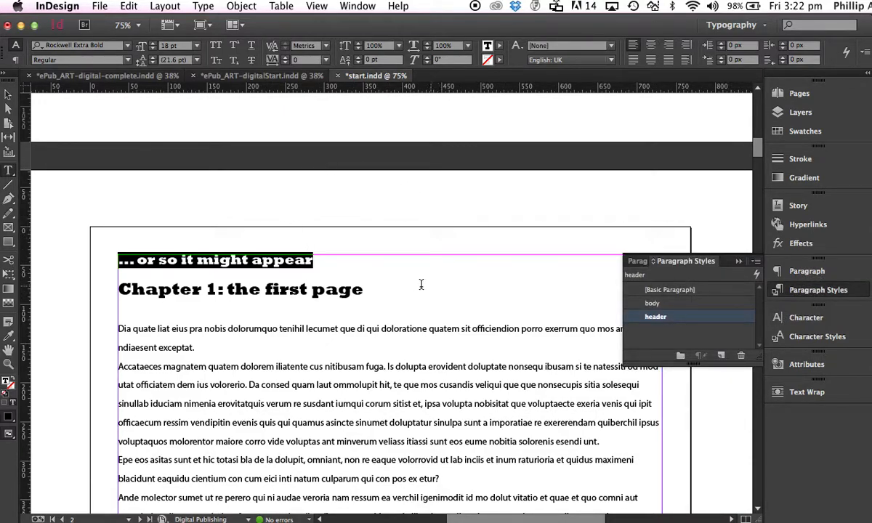
click(267, 290)
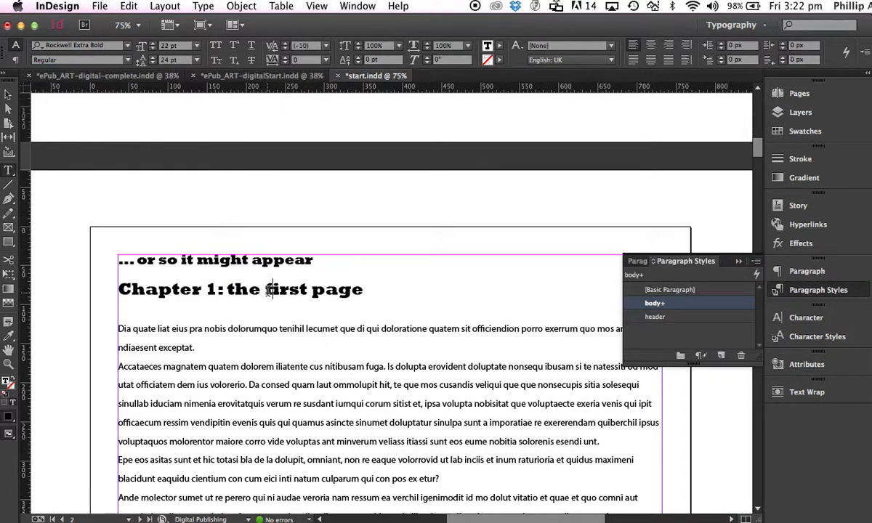
key(End)
drag(311, 261, 86, 262)
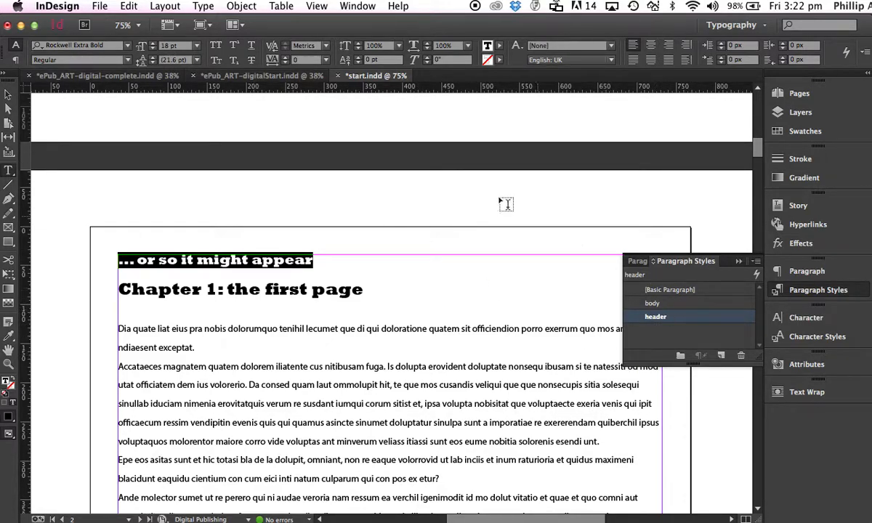
double_click(167, 45)
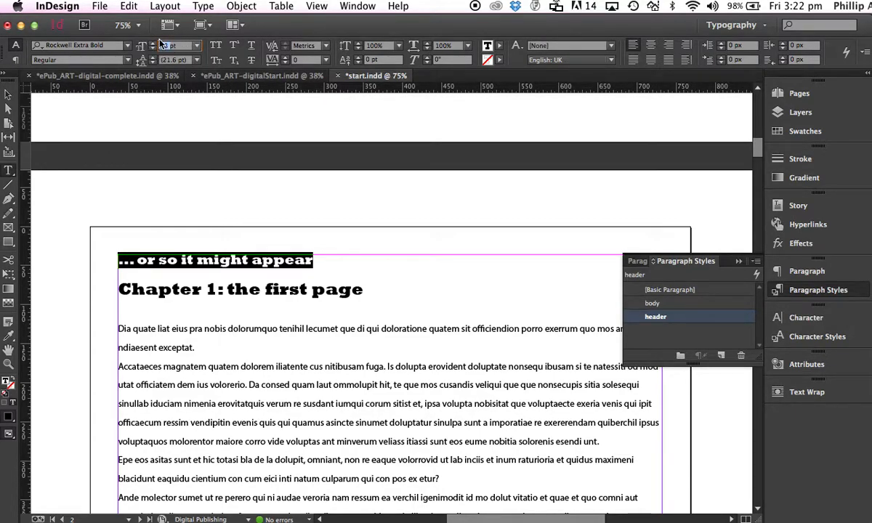
text(22pt)
key(Tab)
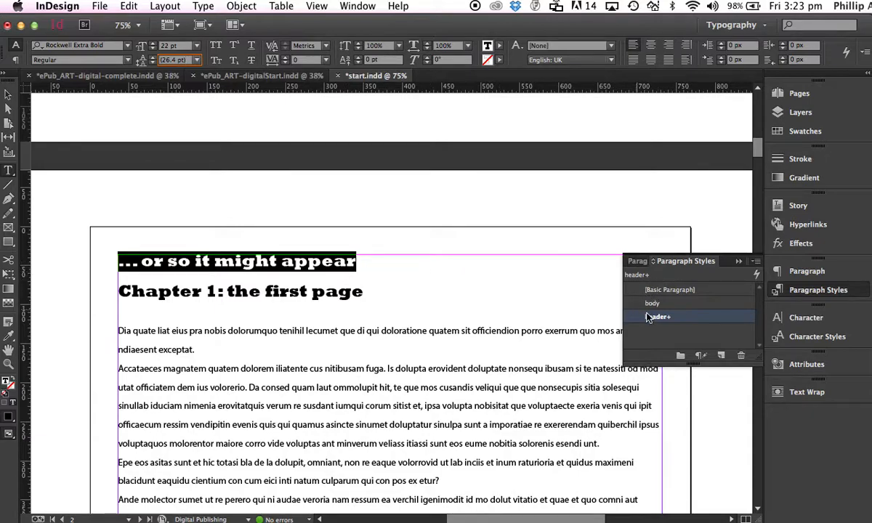
Step: Redefine the header paragraph style from the title line's current formatting
mouse_move(652, 327)
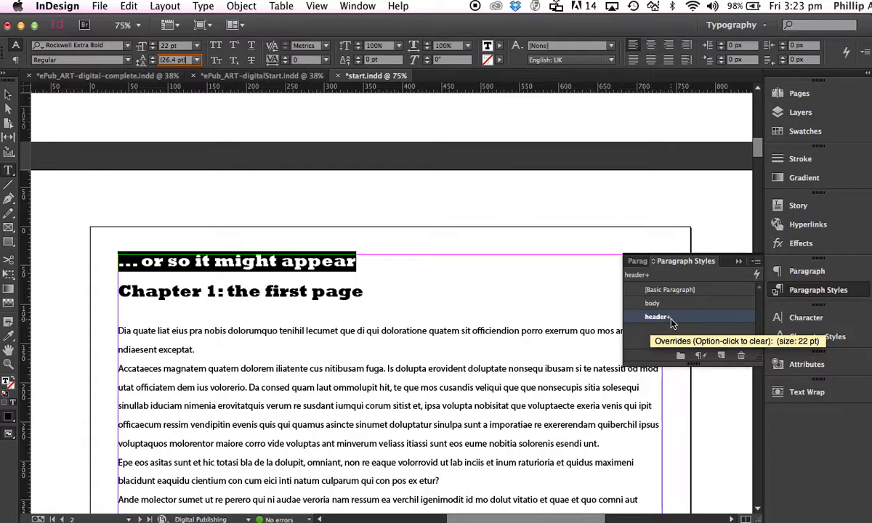
click(756, 261)
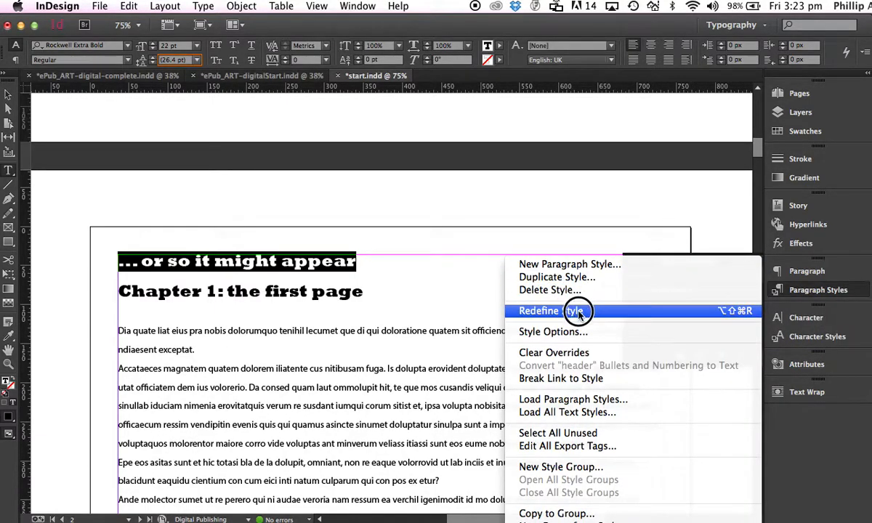
click(527, 309)
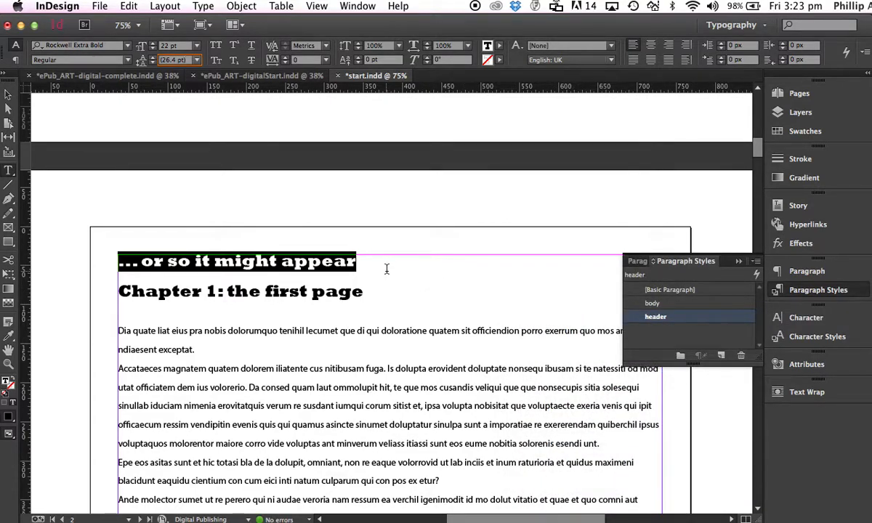
Step: Set the leading of the "Chapter 1: the first page" line to 18 pt
click(348, 294)
drag(363, 296, 115, 289)
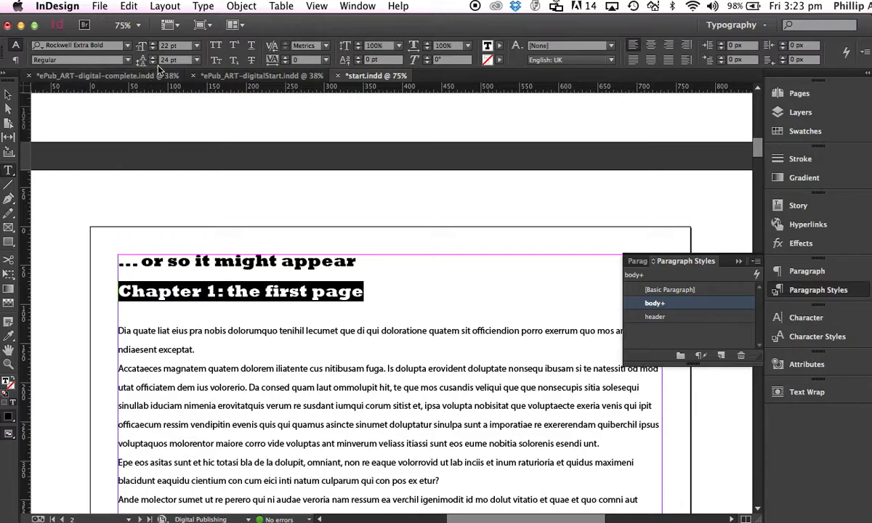
click(197, 59)
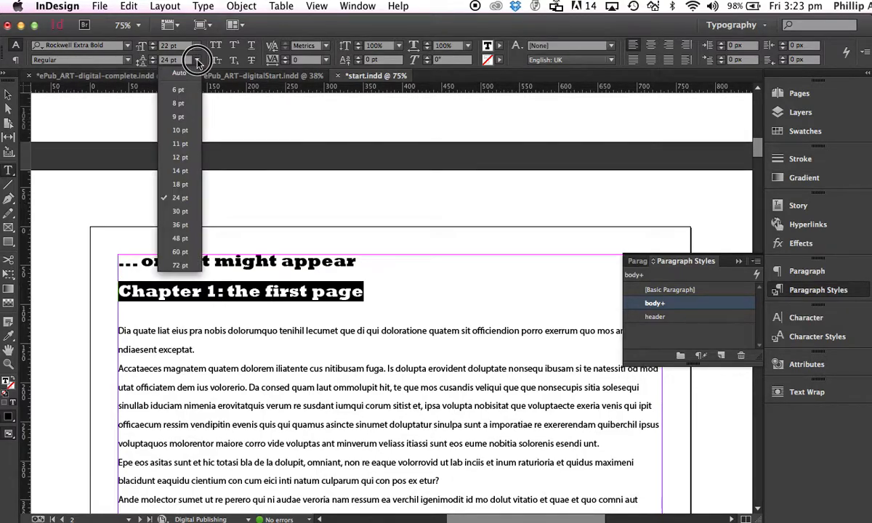
click(177, 187)
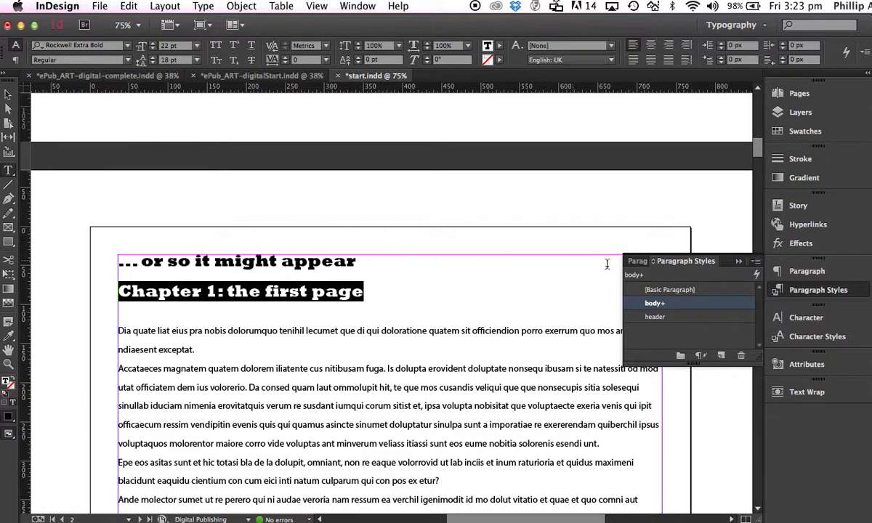
Step: Create a paragraph style named "sub-head" from the selected Chapter 1 heading
mouse_move(666, 309)
alt+click(720, 356)
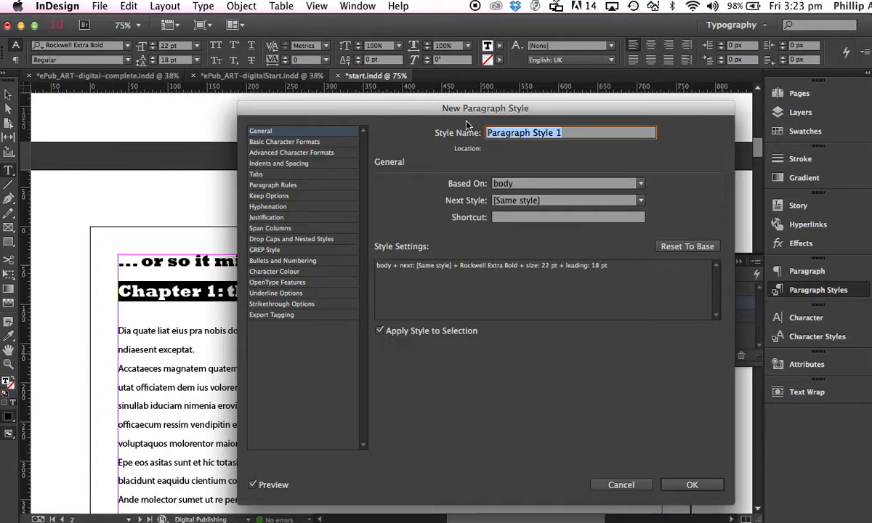
text(sub-head)
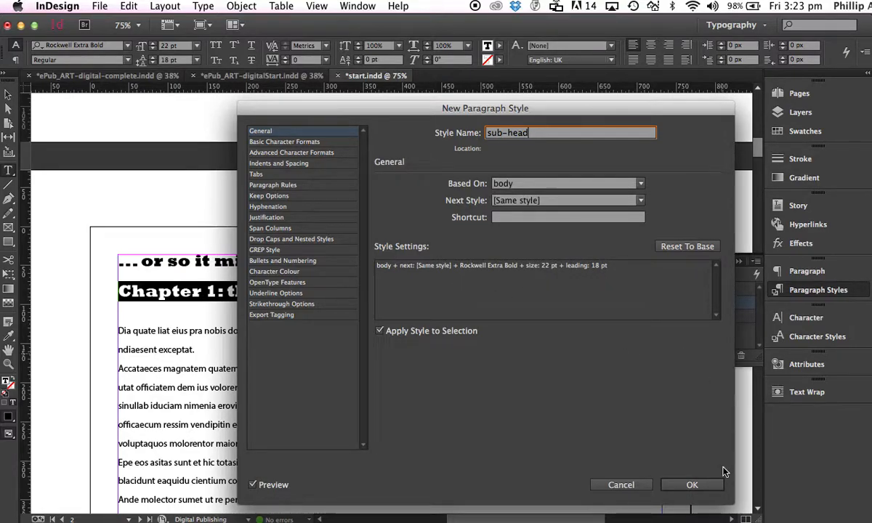
click(694, 484)
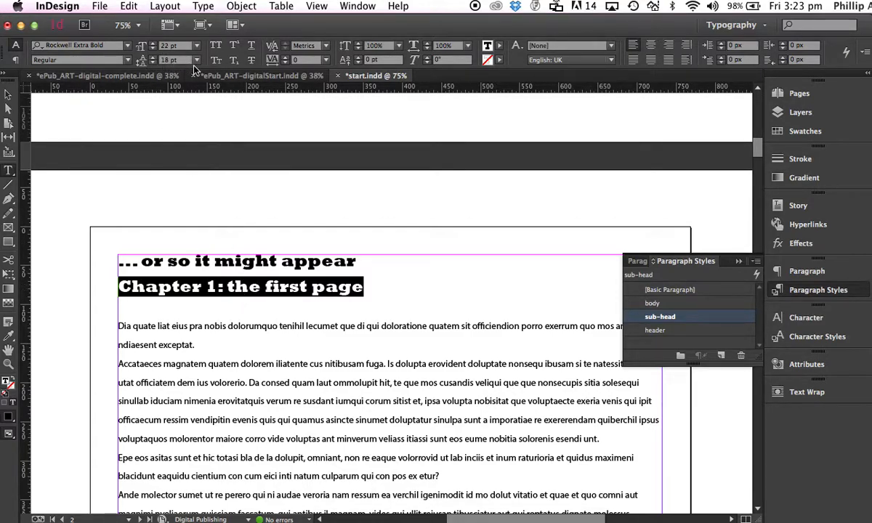
Step: Change the Chapter 1 heading's leading to 24 pt and its font size to 18 pt
click(170, 62)
key(Return)
click(161, 47)
click(196, 46)
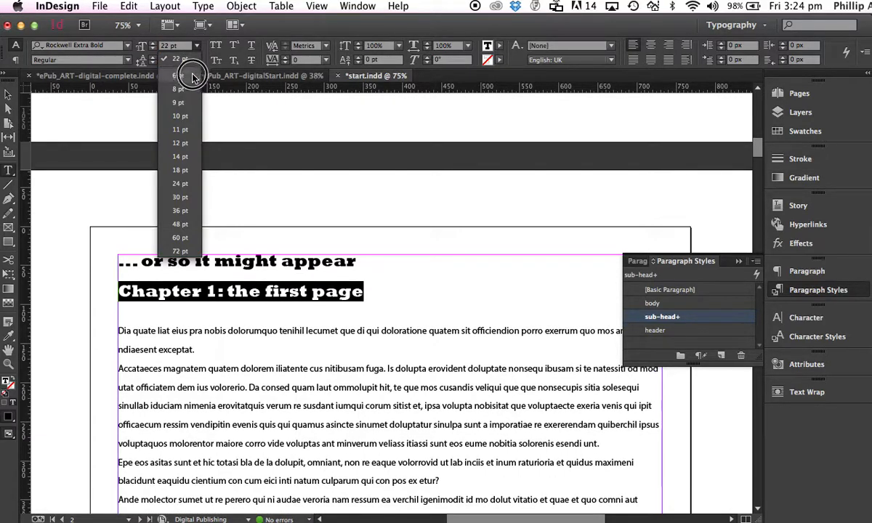
click(181, 170)
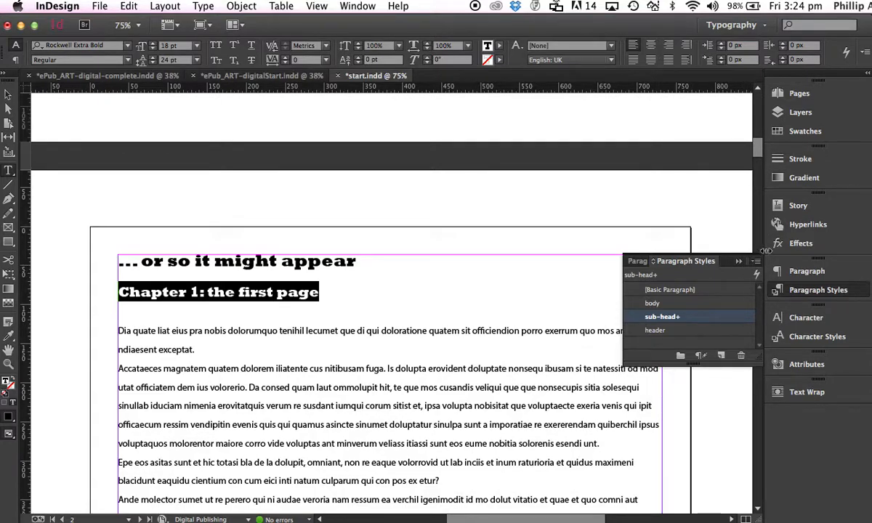
Step: Apply the sub-head paragraph style to the "Chapter 2: This getting interesting" line
drag(758, 155, 743, 287)
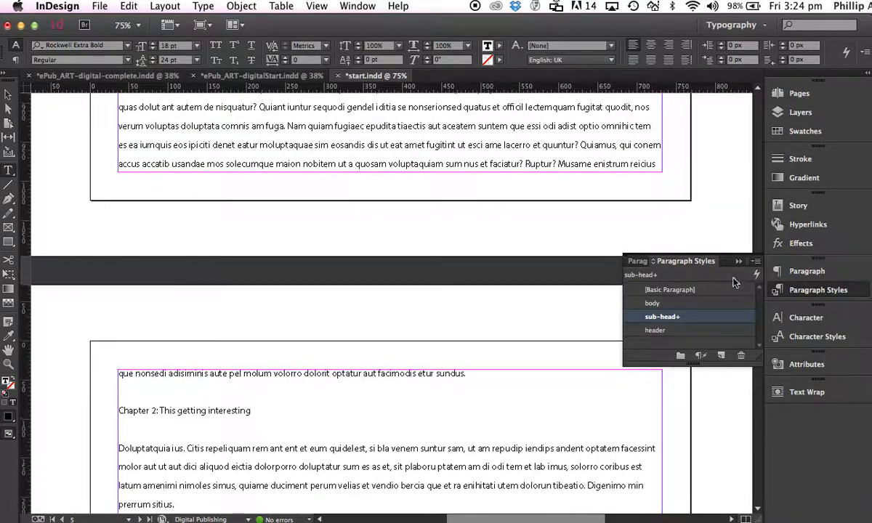
click(226, 429)
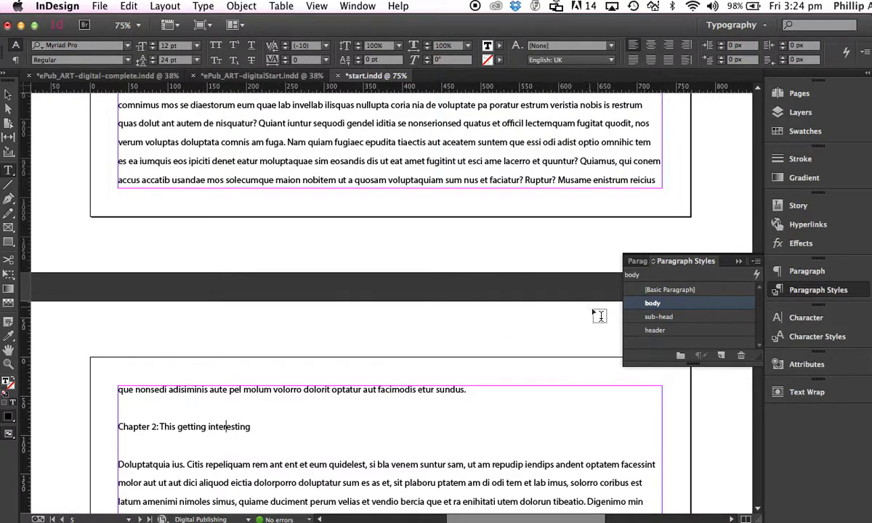
click(661, 317)
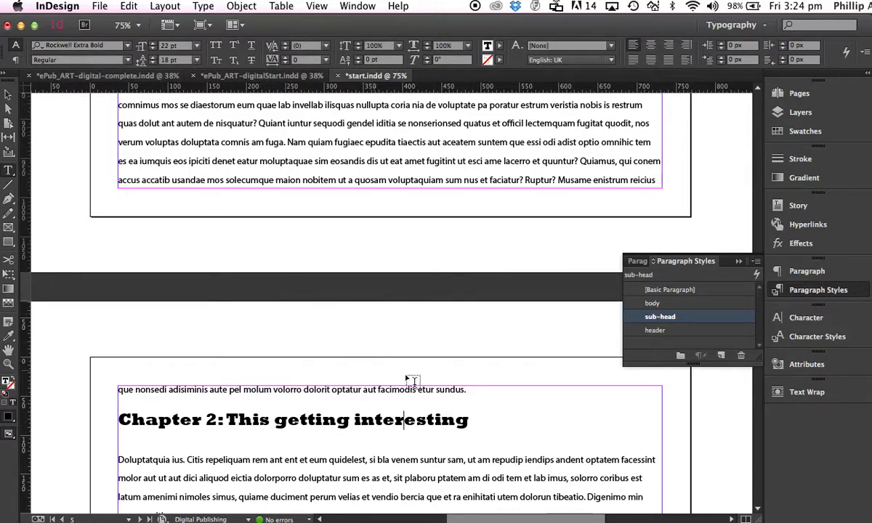
Step: Set the Chapter 2 heading's font size to 18 pt and redefine the sub-head style from it
drag(478, 423, 93, 425)
click(195, 45)
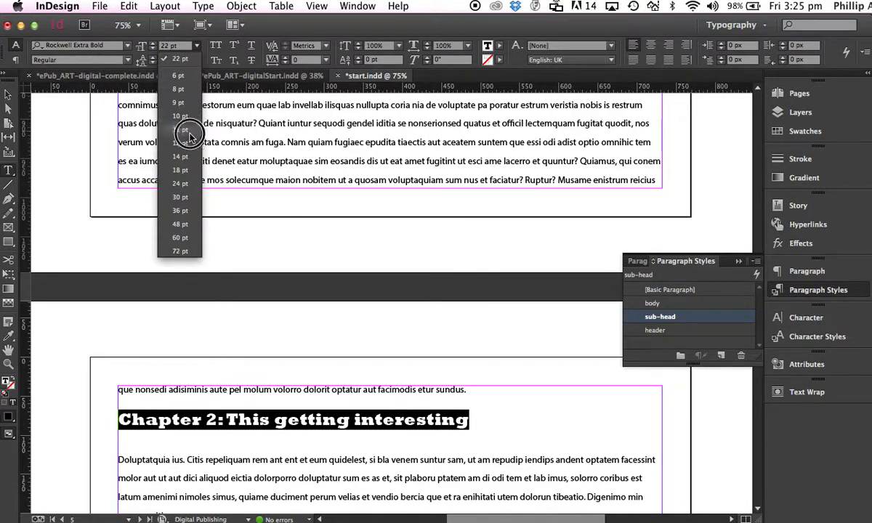
click(180, 170)
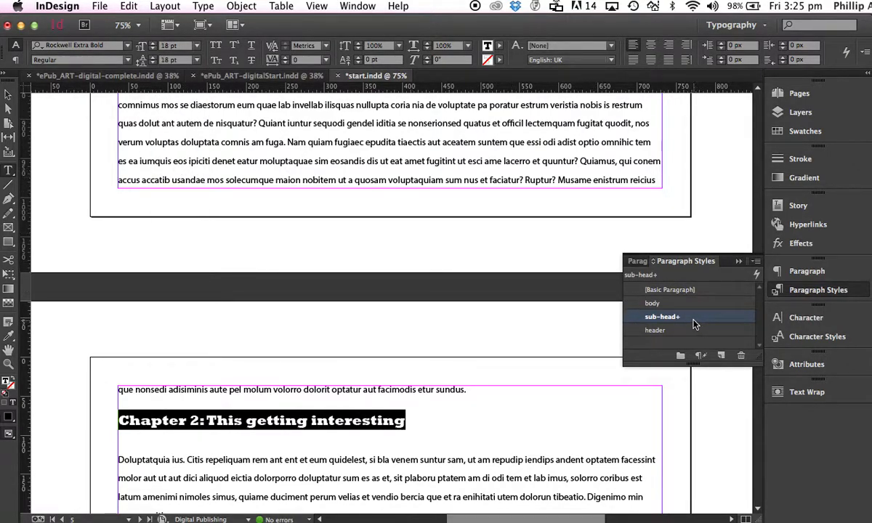
click(755, 261)
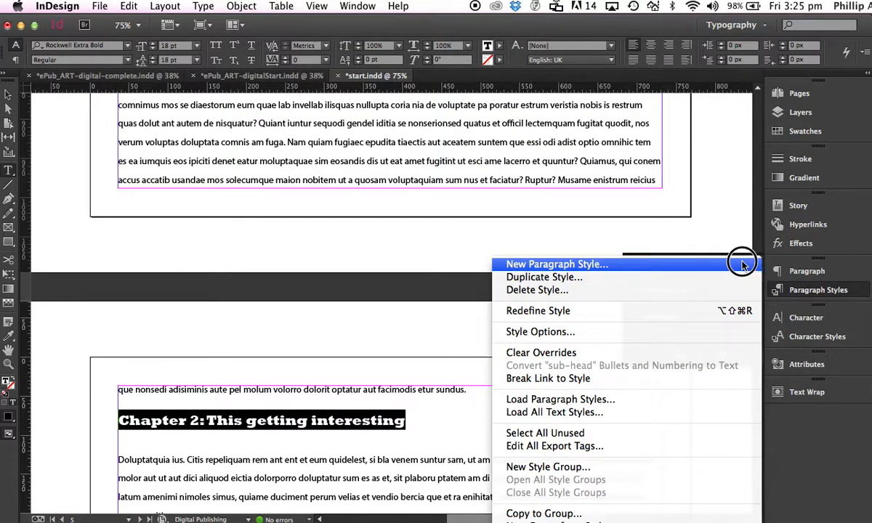
click(529, 310)
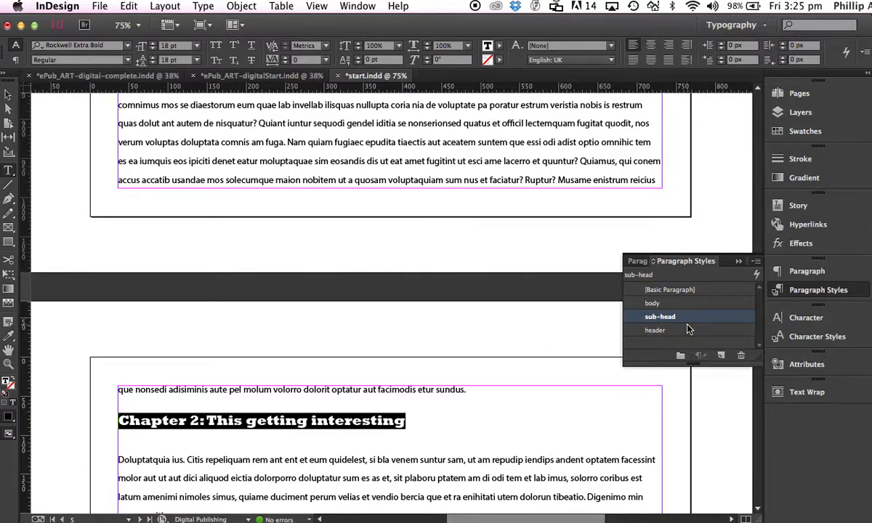
click(508, 402)
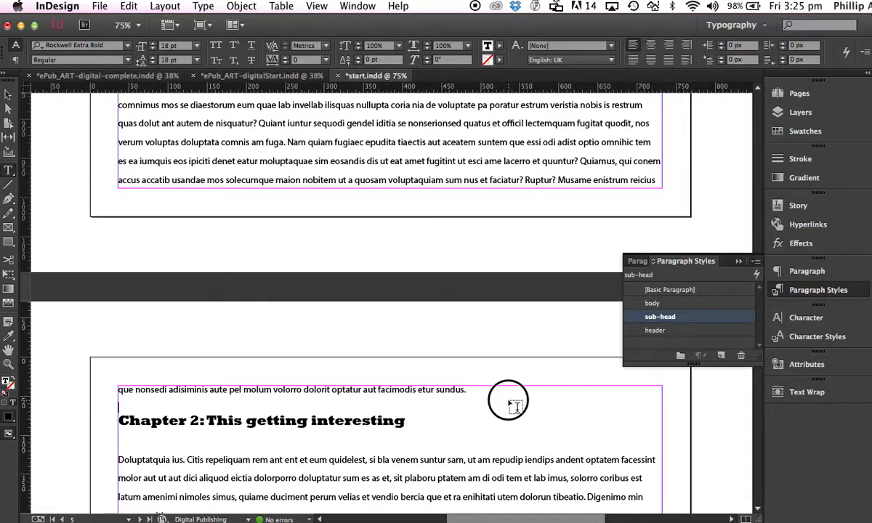
Step: Apply the sub-head paragraph style to the "Chapter 3: on the money" line and save the document
click(740, 262)
drag(758, 276, 751, 378)
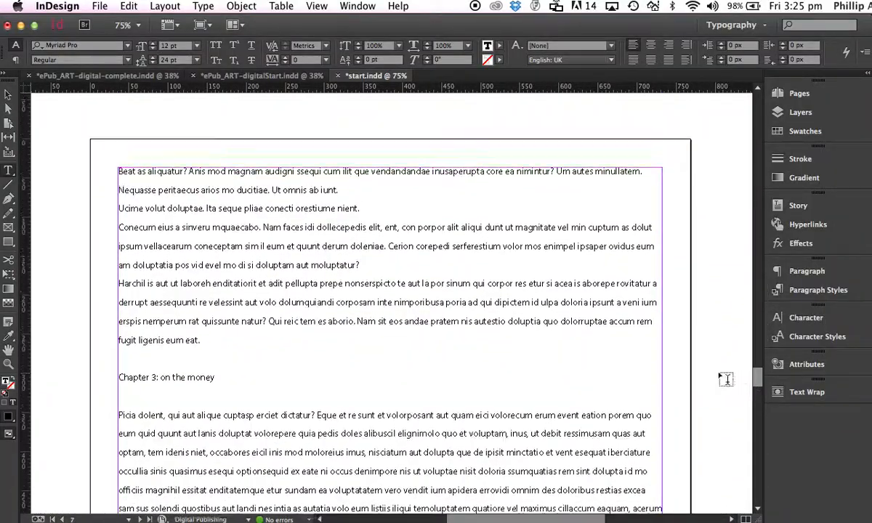
click(189, 376)
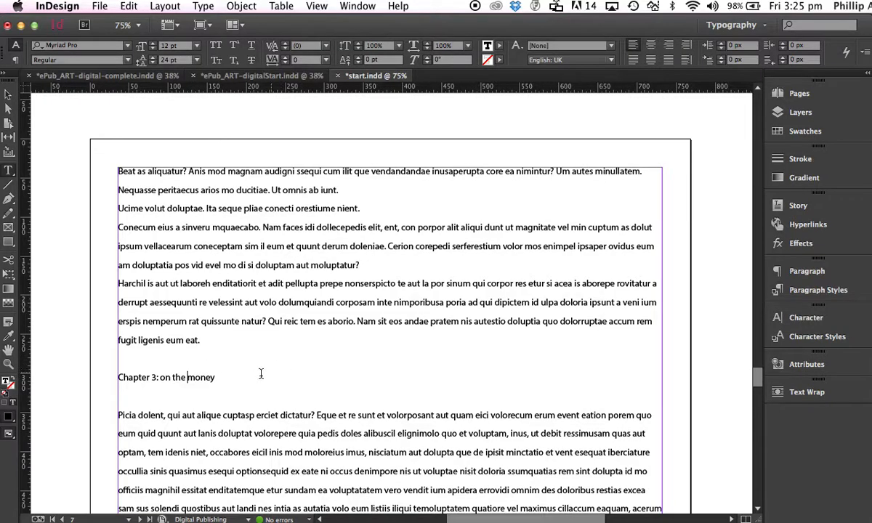
click(796, 292)
click(663, 318)
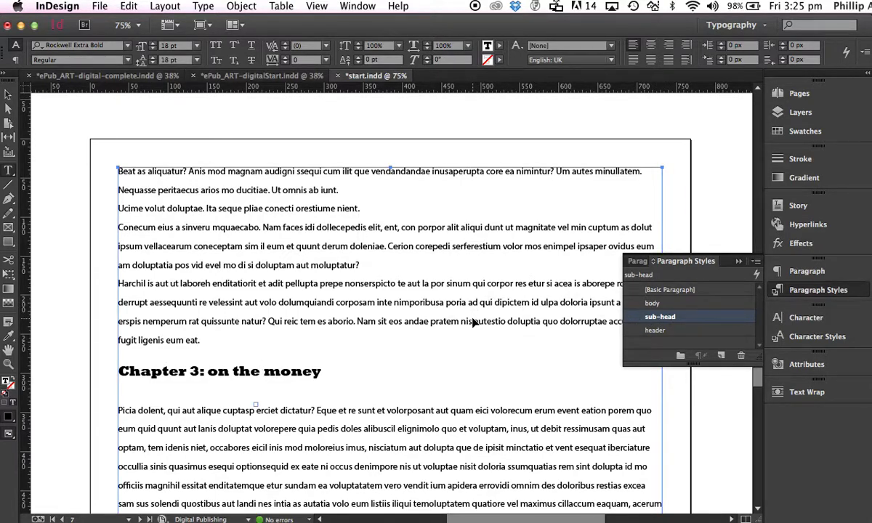
key(super+s)
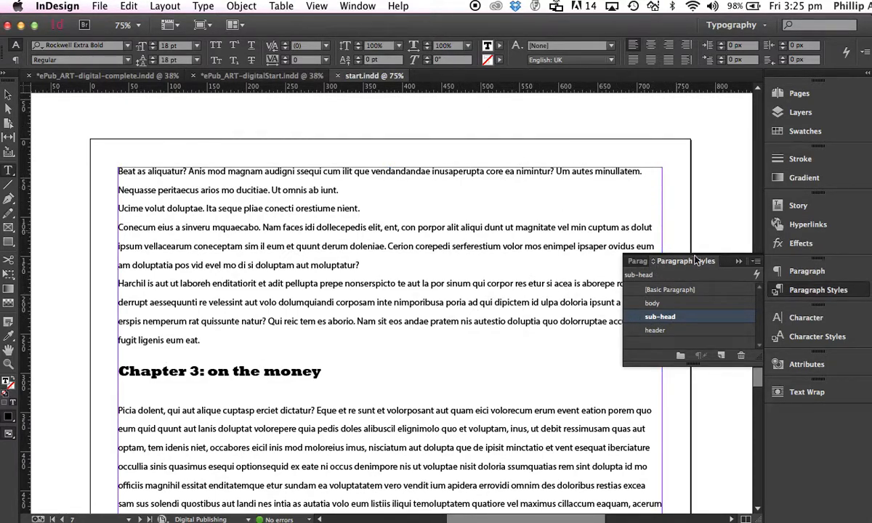
Step: Apply the sub-head paragraph style to "The End" on the last text page
click(739, 264)
drag(757, 376, 755, 471)
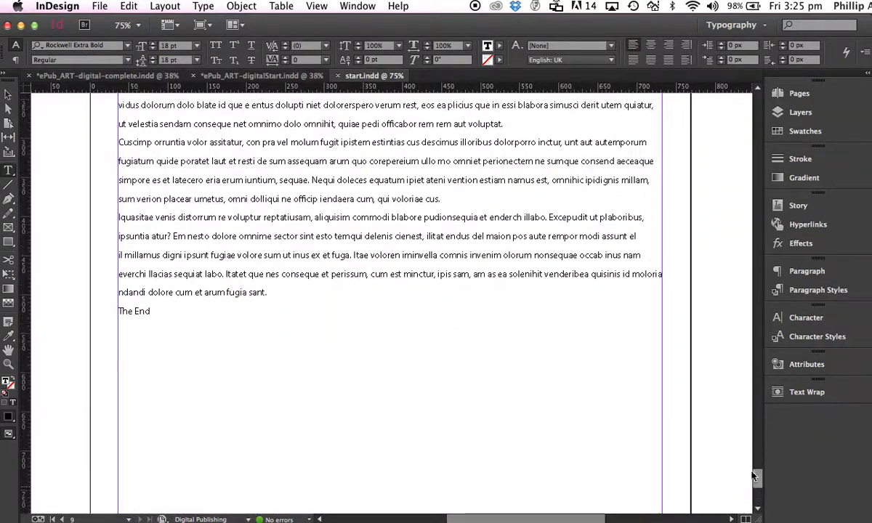
click(152, 318)
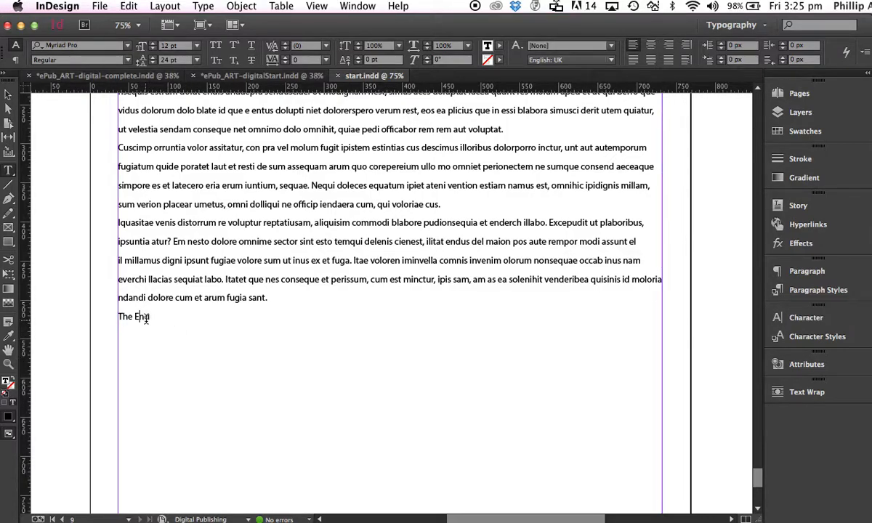
click(805, 291)
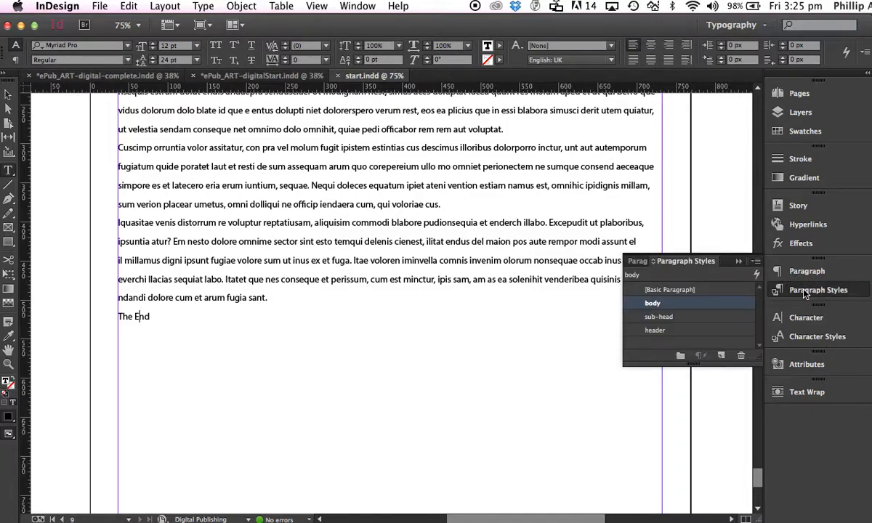
click(658, 317)
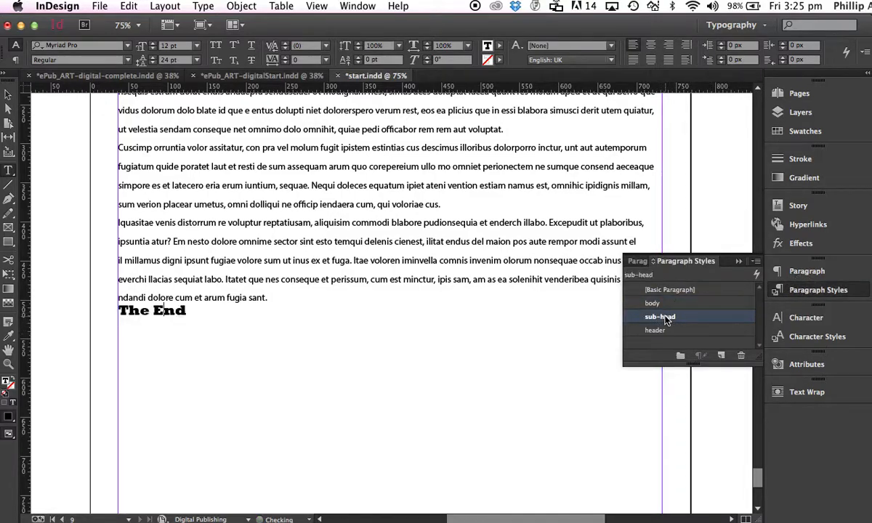
Step: Insert an empty line above "The End" and save the document
click(273, 312)
shift+click(271, 298)
click(276, 303)
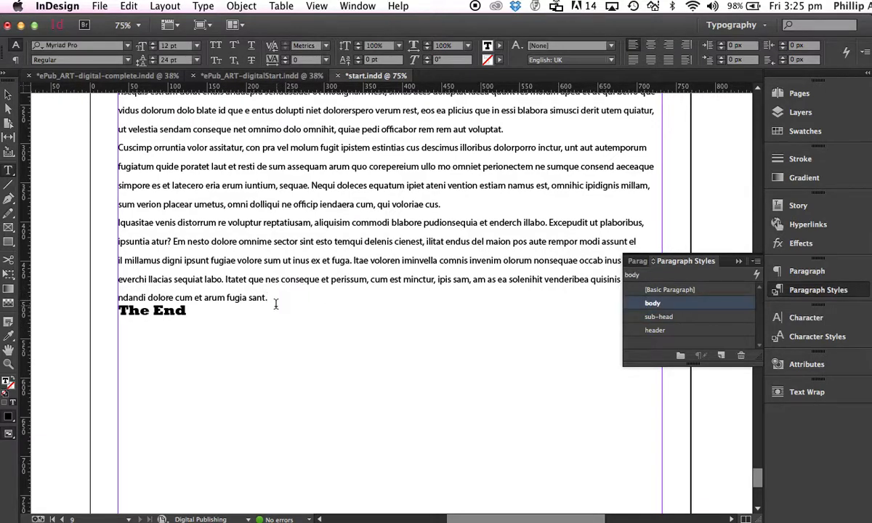
drag(191, 311, 109, 311)
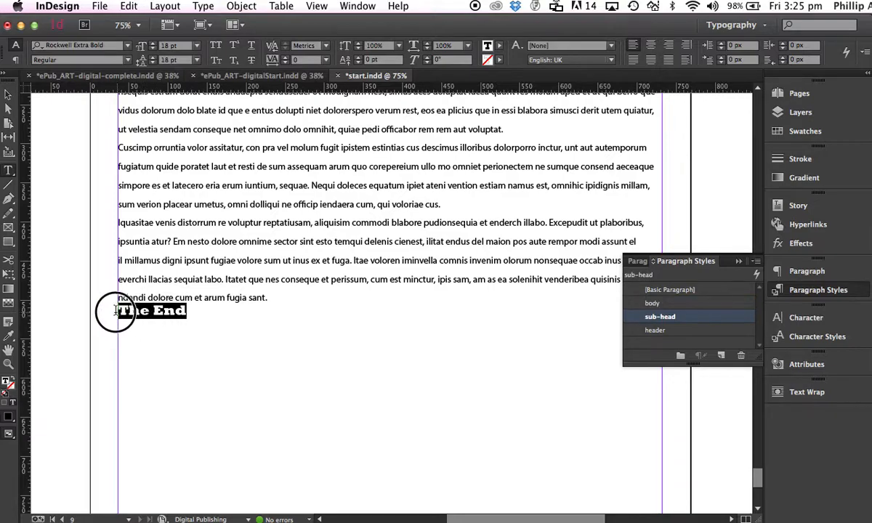
click(270, 296)
key(Return)
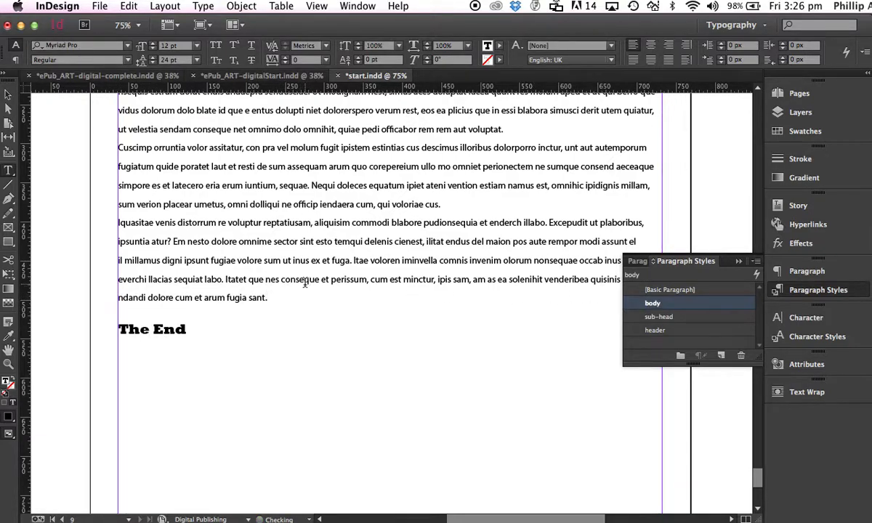
key(super+s)
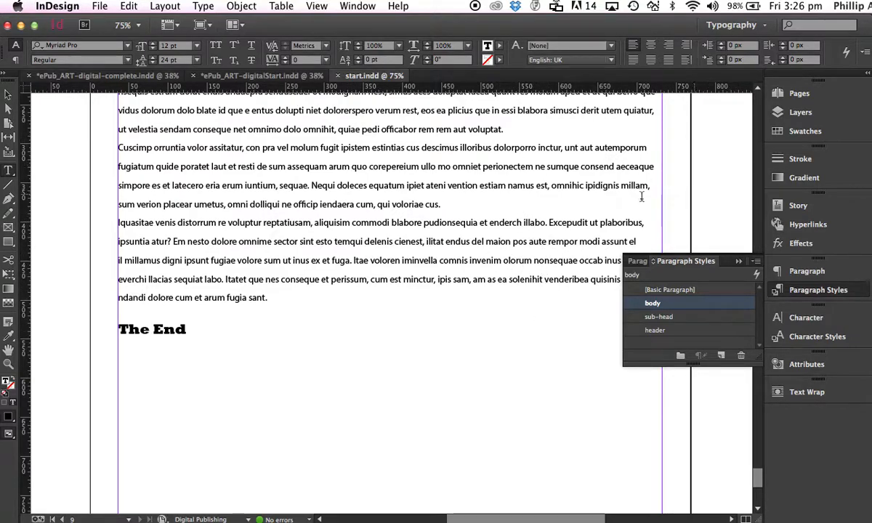
click(701, 254)
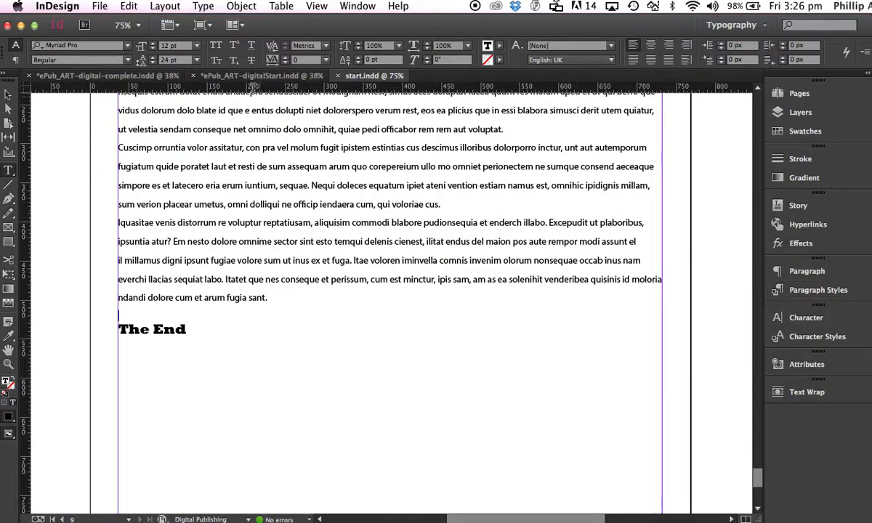
Step: Start a new table of contents style named "TOC epub"
drag(759, 478, 735, 150)
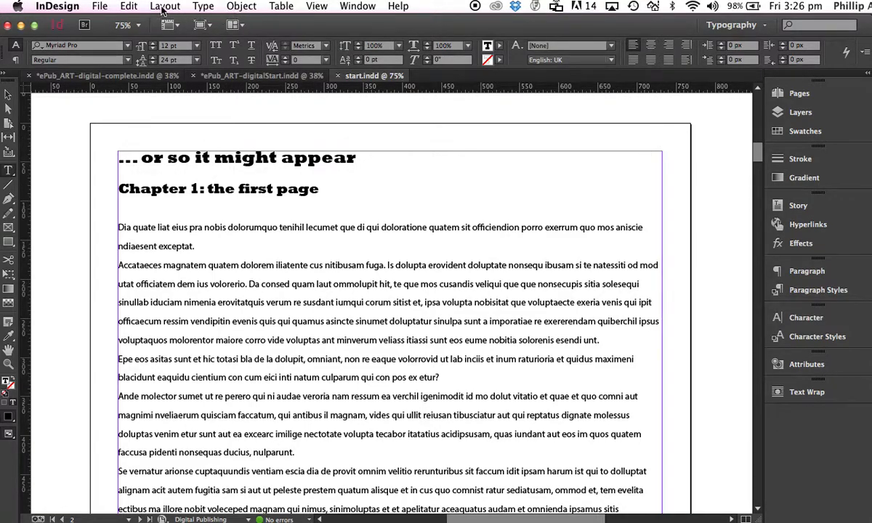
click(164, 6)
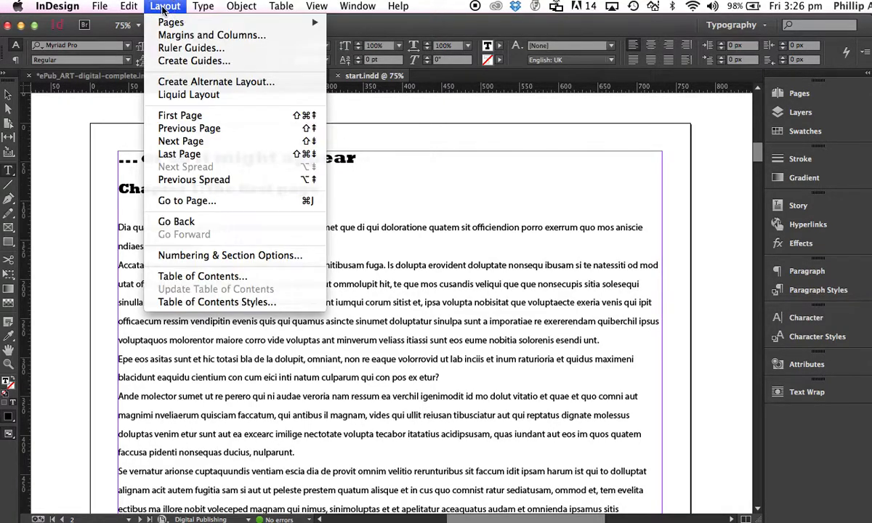
click(211, 301)
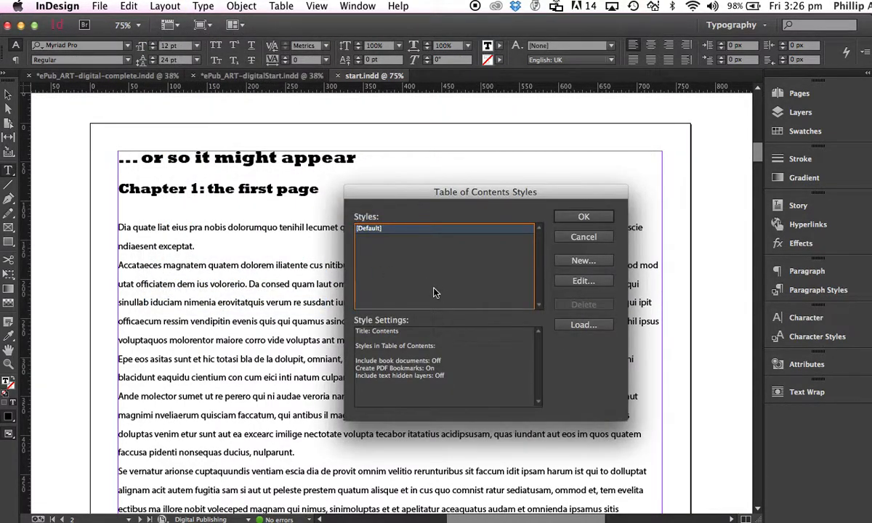
click(596, 261)
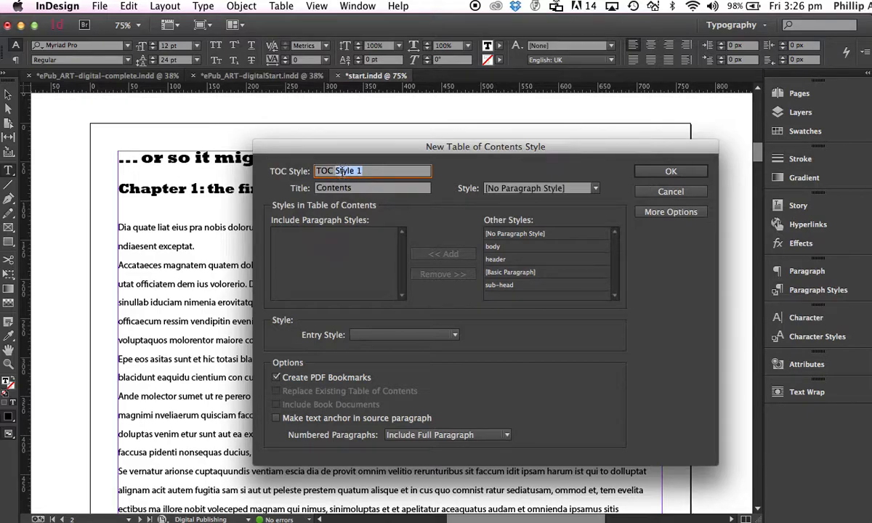
text(e)
Step: Include the sub-head paragraph style in the new table of contents style and accept the style settings
click(505, 286)
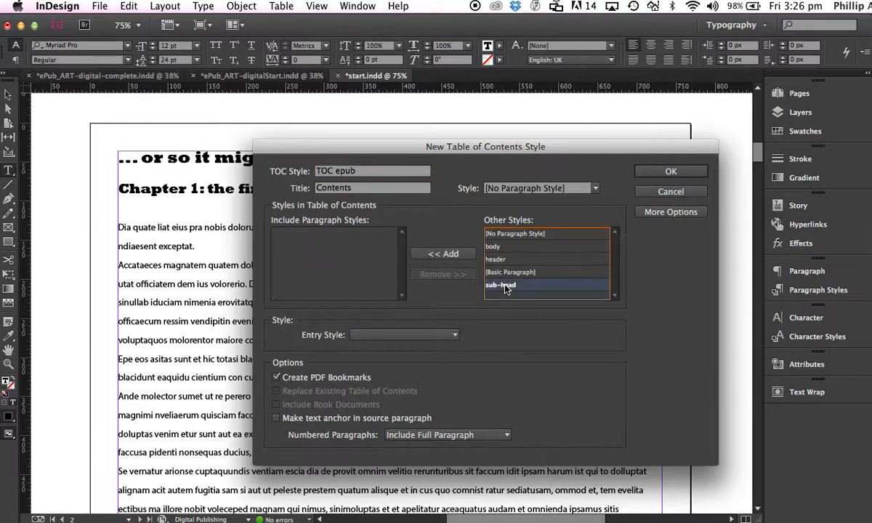
click(438, 255)
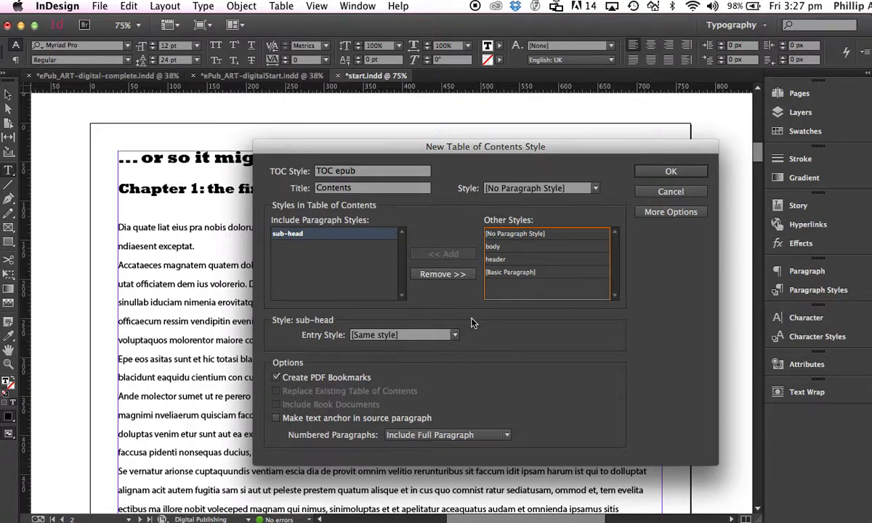
click(671, 173)
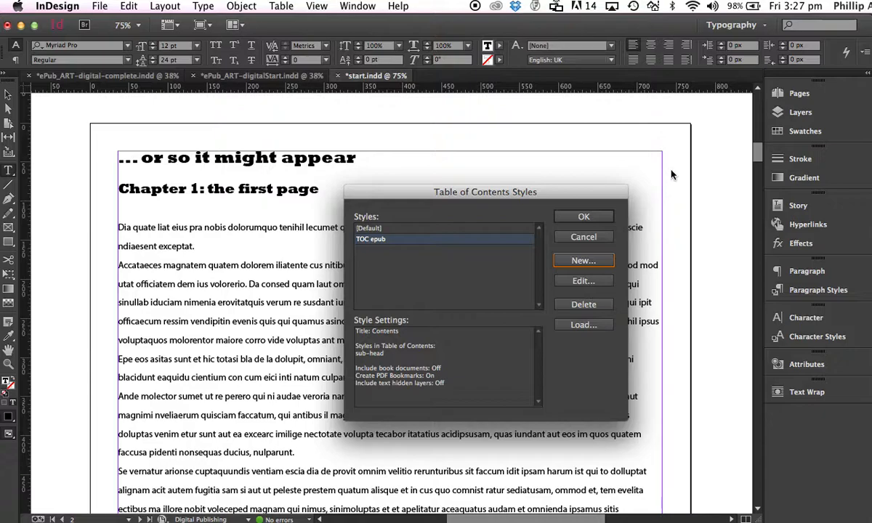
click(586, 217)
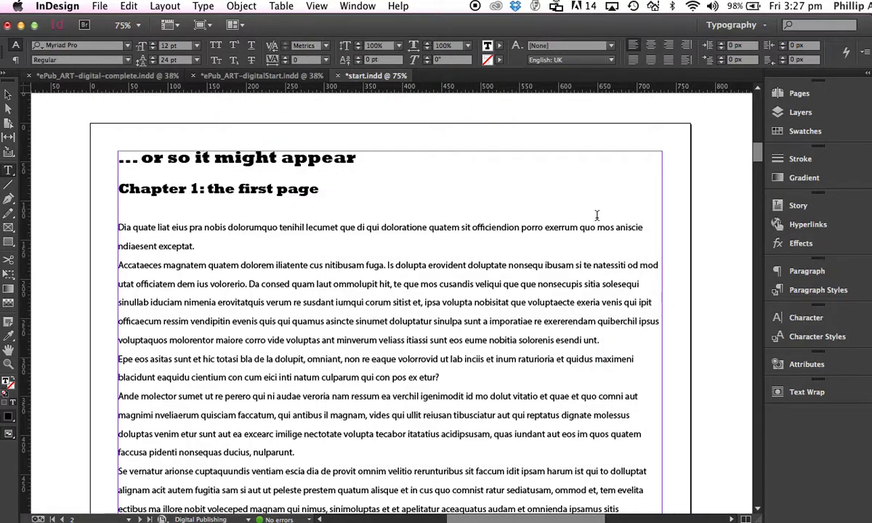
Step: Return to the cover page and fit the page in the window
drag(760, 155, 750, 107)
key(super+0)
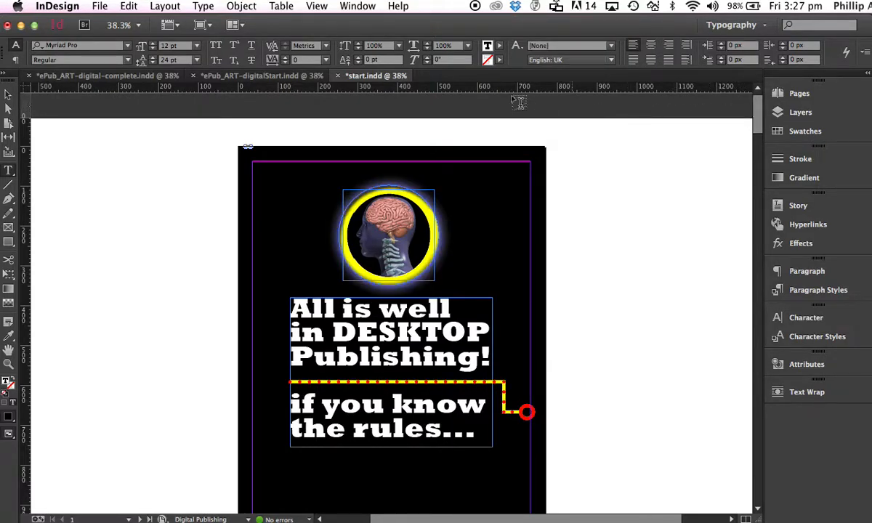